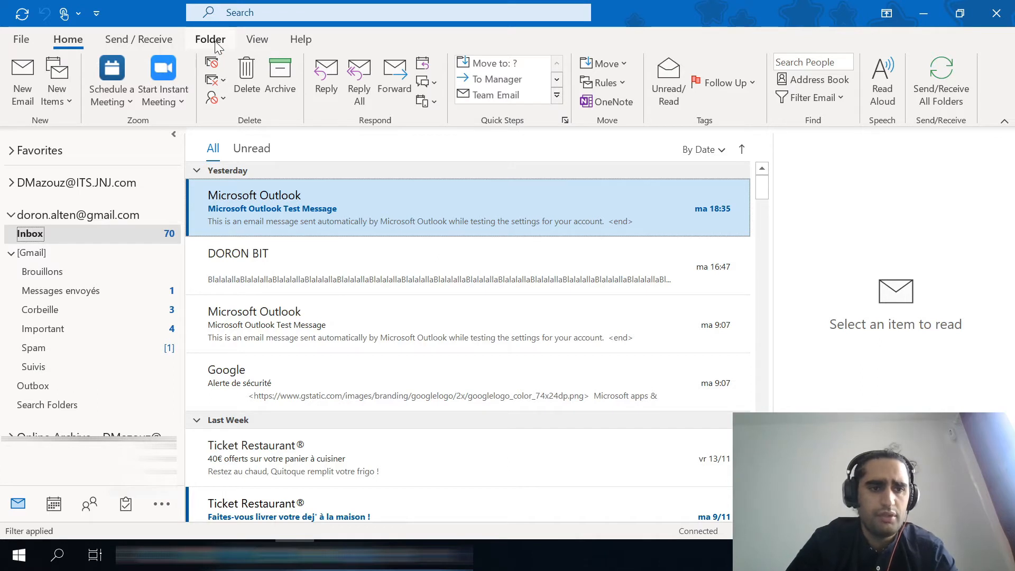
Turn off the reading pane for the Inbox.
{"action": "left_click", "coordinate": [257, 39]}
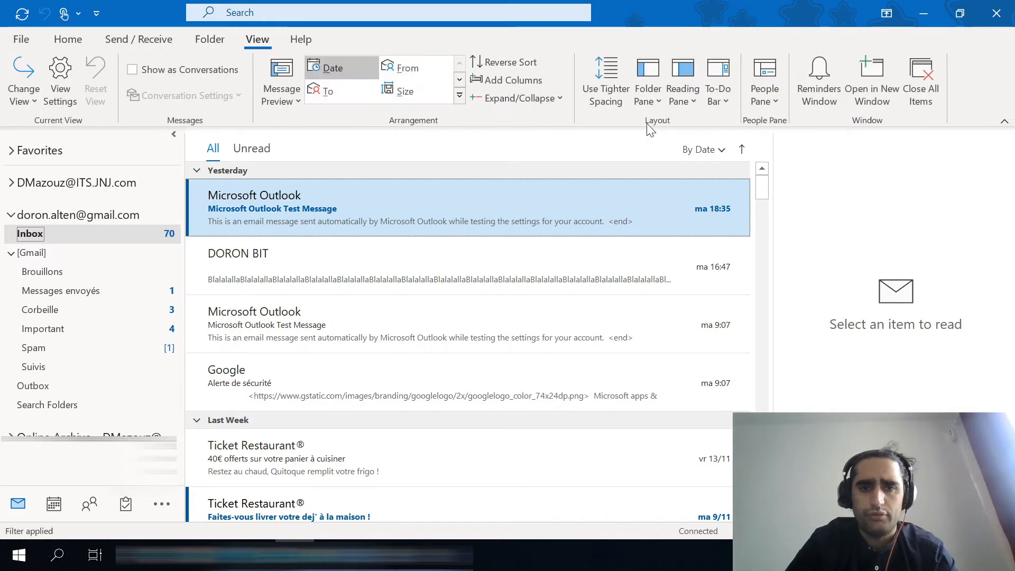
{"action": "left_click", "coordinate": [690, 102]}
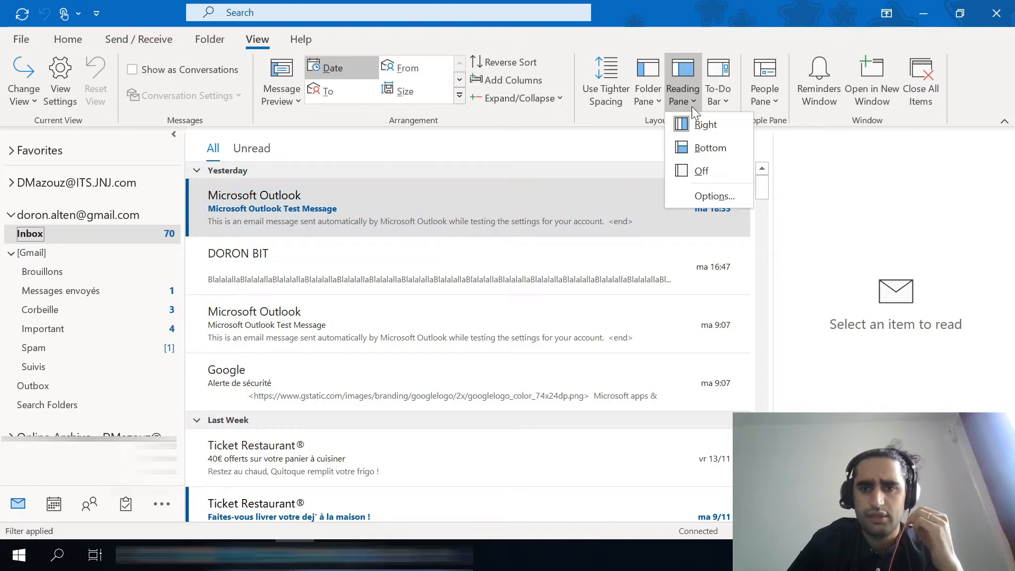
{"action": "left_click", "coordinate": [713, 168]}
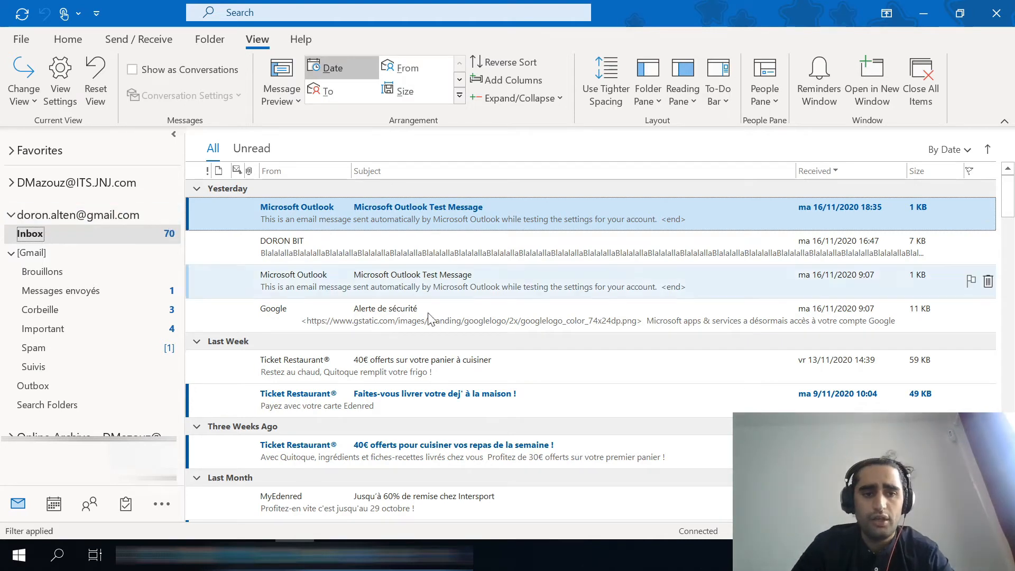
Create a new folder named MyEdenred inside the Gmail account's Inbox.
{"action": "scroll", "coordinate": [428, 376], "scroll_direction": "down", "scroll_amount": 2}
{"action": "scroll", "coordinate": [427, 377], "scroll_direction": "up", "scroll_amount": 2}
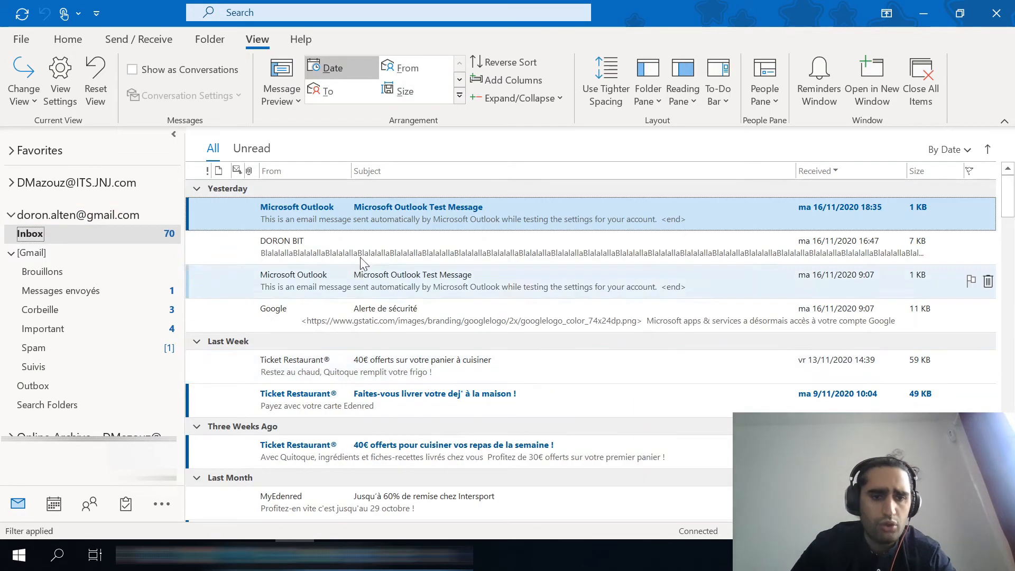
{"action": "scroll", "coordinate": [307, 300], "scroll_direction": "down", "scroll_amount": 1}
{"action": "scroll", "coordinate": [307, 299], "scroll_direction": "down", "scroll_amount": 10}
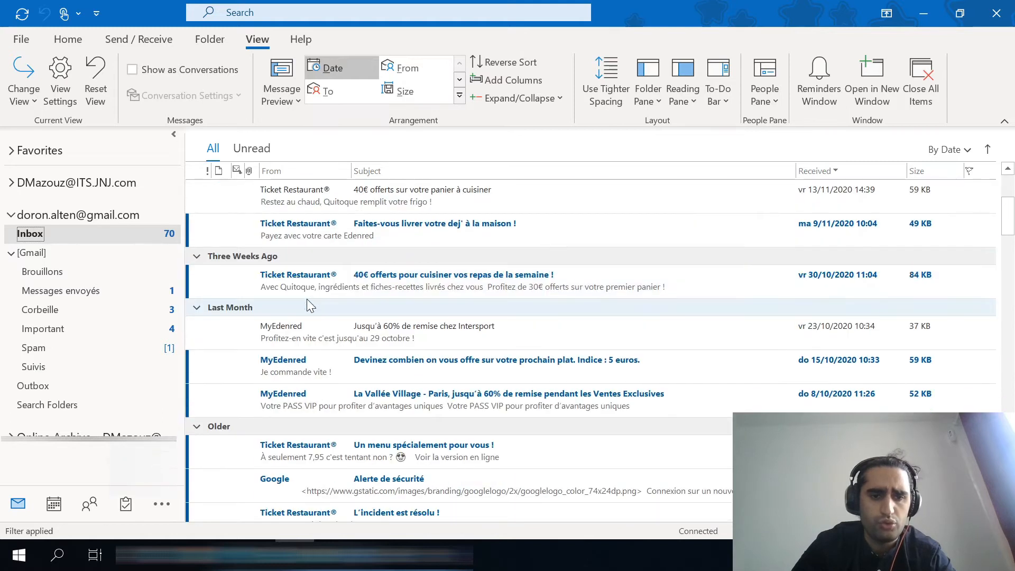
{"action": "scroll", "coordinate": [307, 299], "scroll_direction": "up", "scroll_amount": 10}
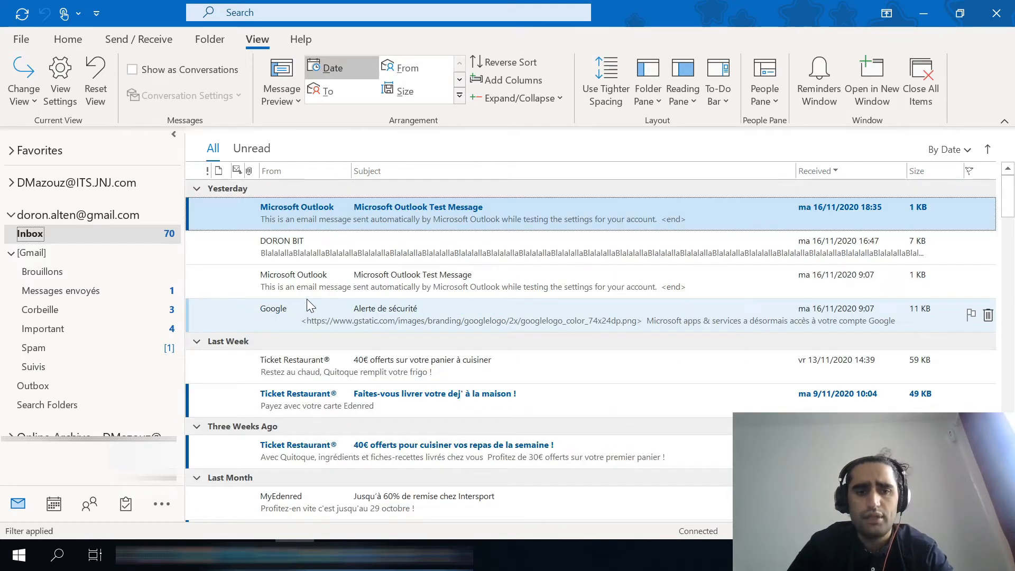
{"action": "right_click", "coordinate": [35, 236]}
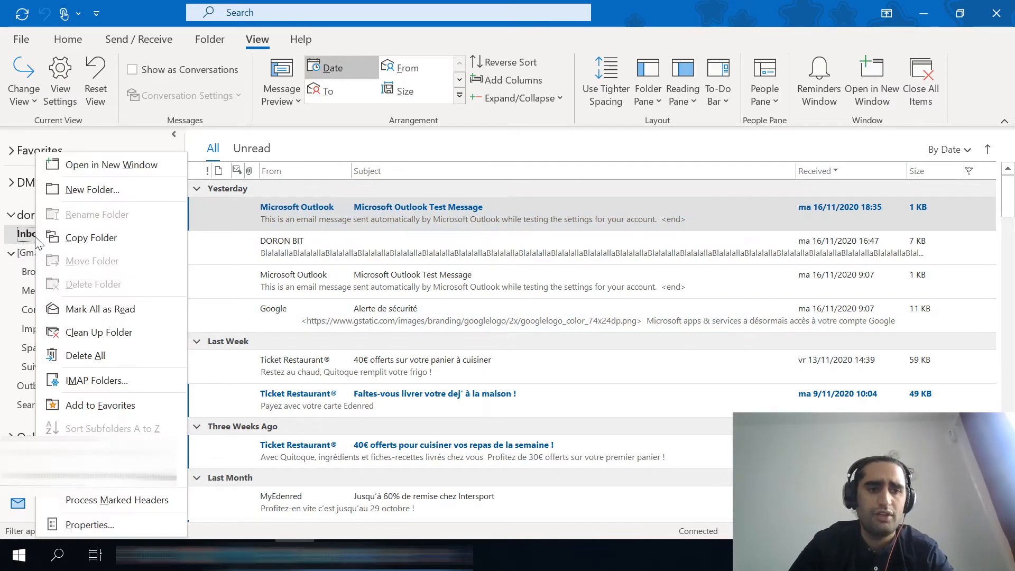
{"action": "left_click", "coordinate": [93, 189]}
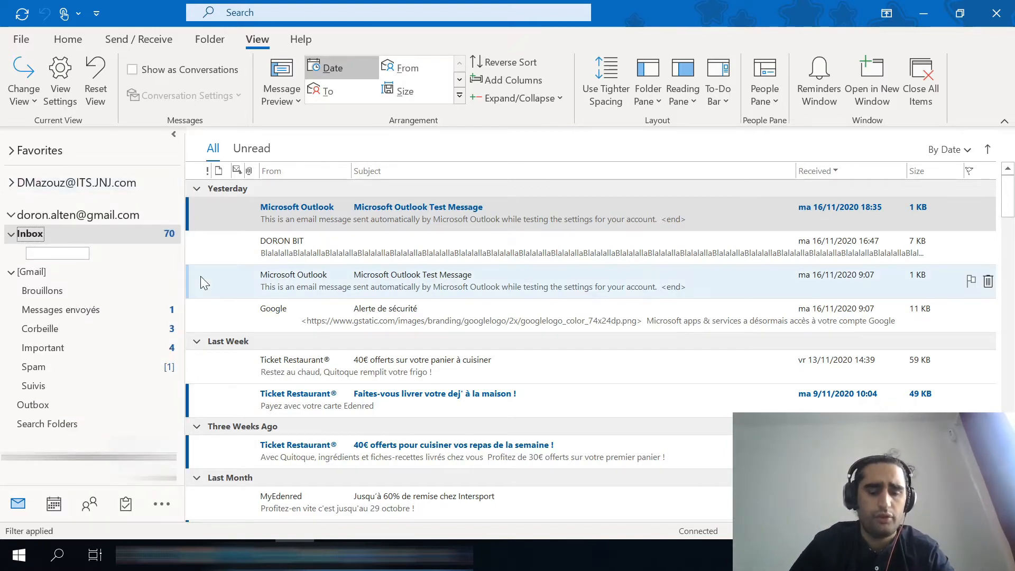
{"action": "type", "text": "MyEdere"}
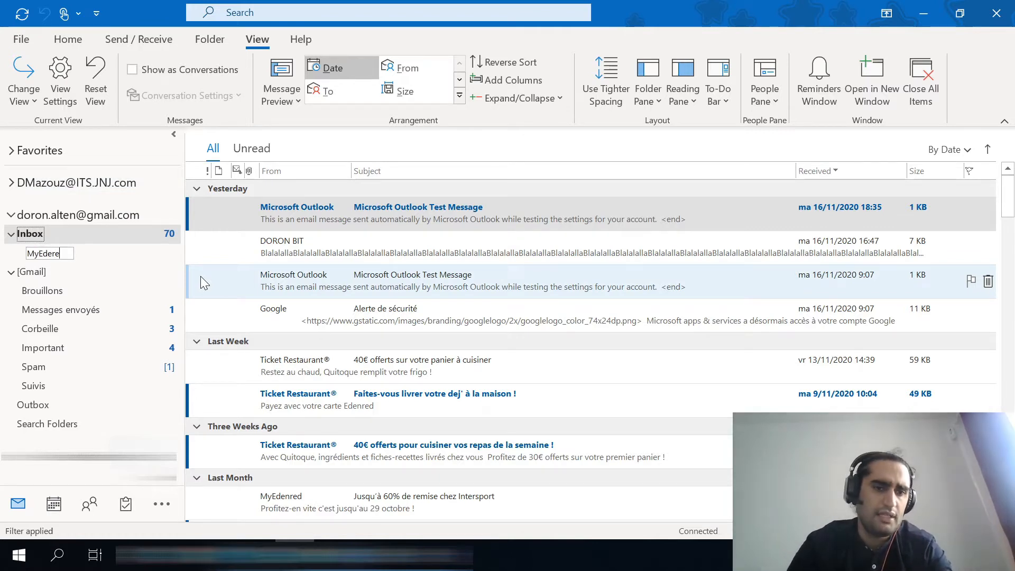
{"action": "key", "text": "BackSpace"}
{"action": "key", "text": "BackSpace"}
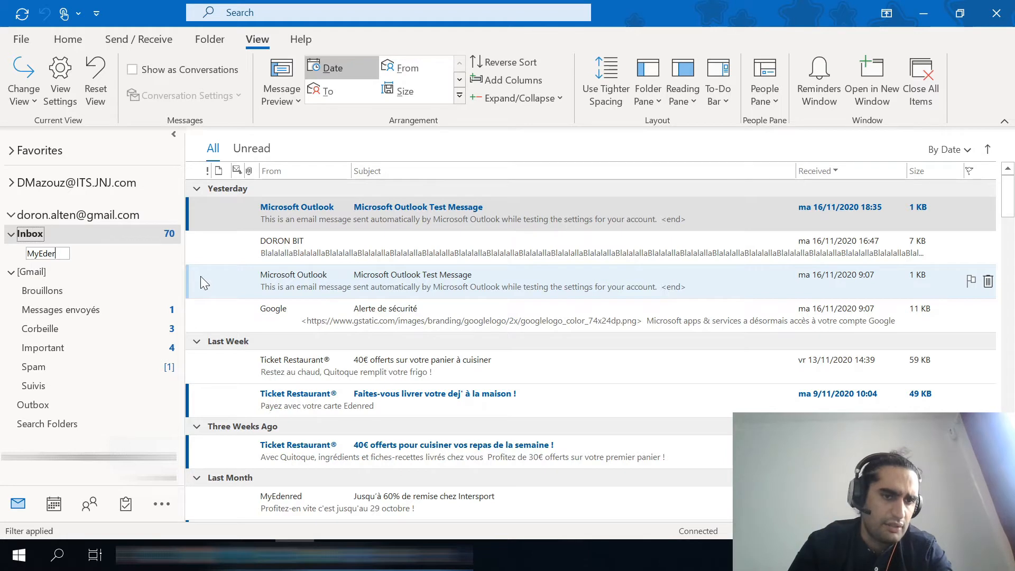
{"action": "type", "text": "nred"}
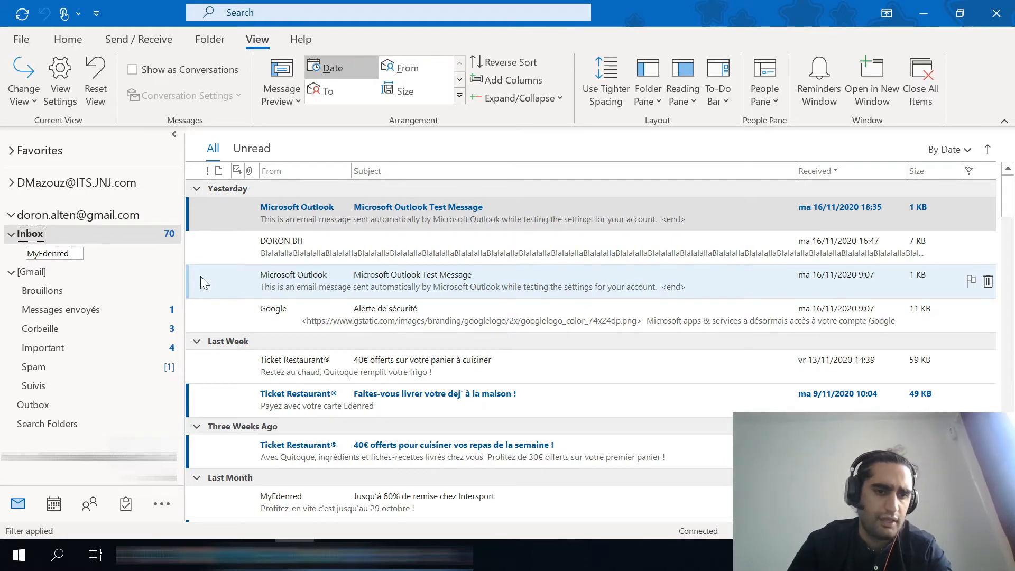
{"action": "key", "text": "Return"}
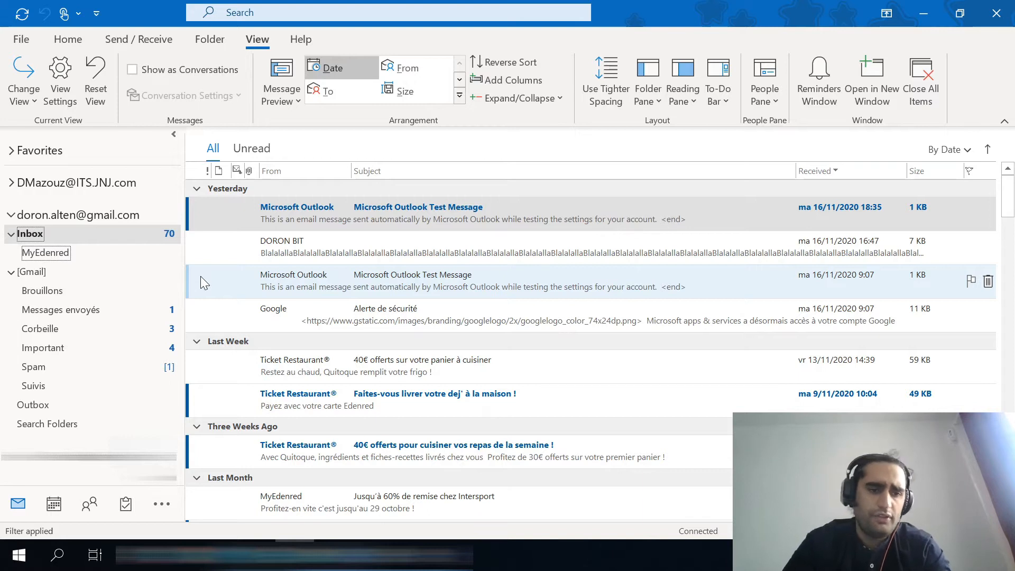
Move the MyEdenred email "Jusqu'à 60% de remise chez Intersport" from the Inbox into the MyEdenred folder.
{"action": "left_click", "coordinate": [46, 256]}
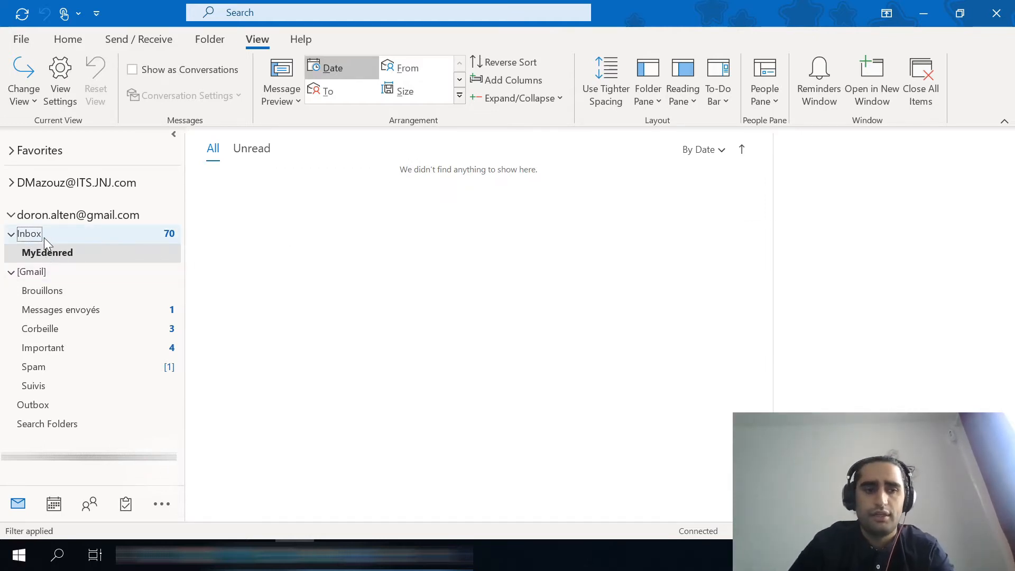
{"action": "left_click", "coordinate": [43, 237]}
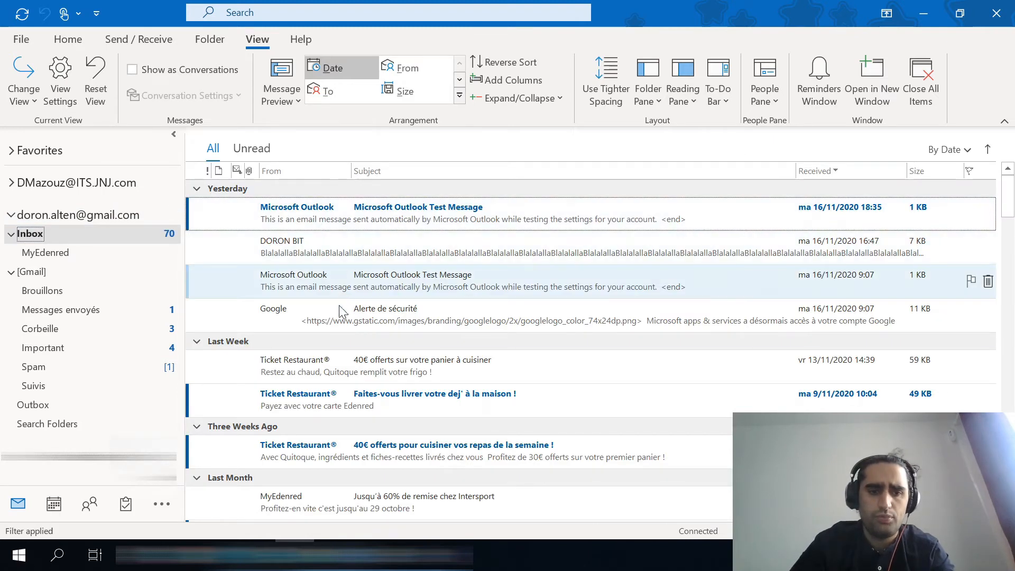
{"action": "scroll", "coordinate": [329, 382], "scroll_direction": "down", "scroll_amount": 6}
{"action": "left_click", "coordinate": [296, 299]}
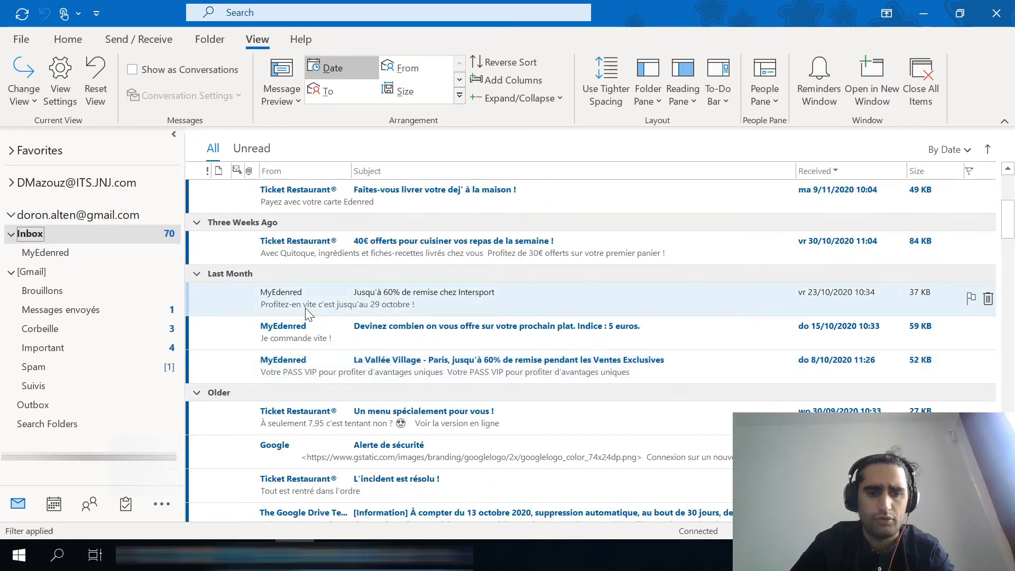
{"action": "left_click_drag", "start_coordinate": [256, 285], "coordinate": [56, 252]}
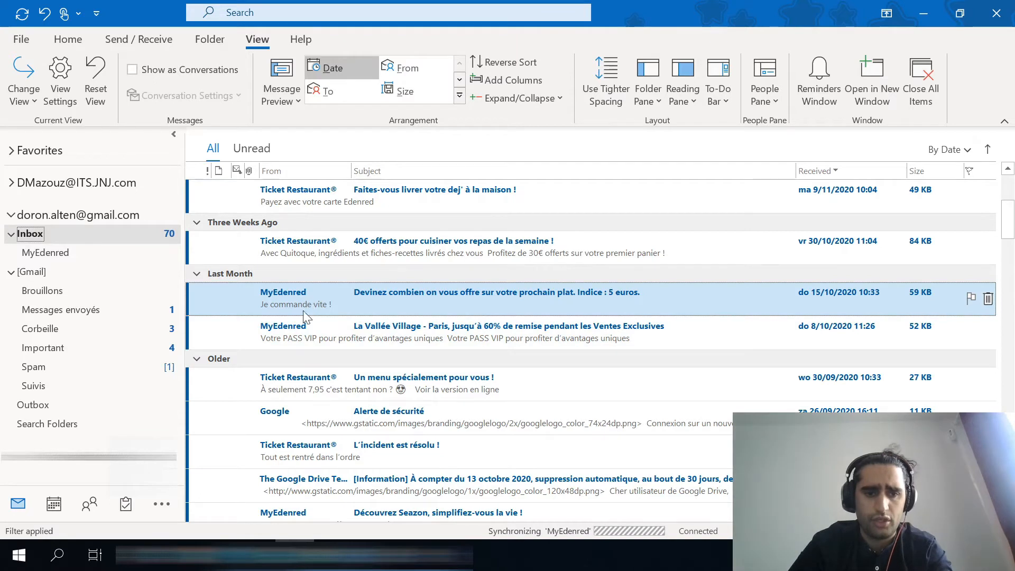
Select the three remaining MyEdenred emails in the Inbox together, including the older "Découvrez Seazon, simplifiez-vous la vie !" message.
{"action": "left_click", "coordinate": [299, 328], "text": "shift"}
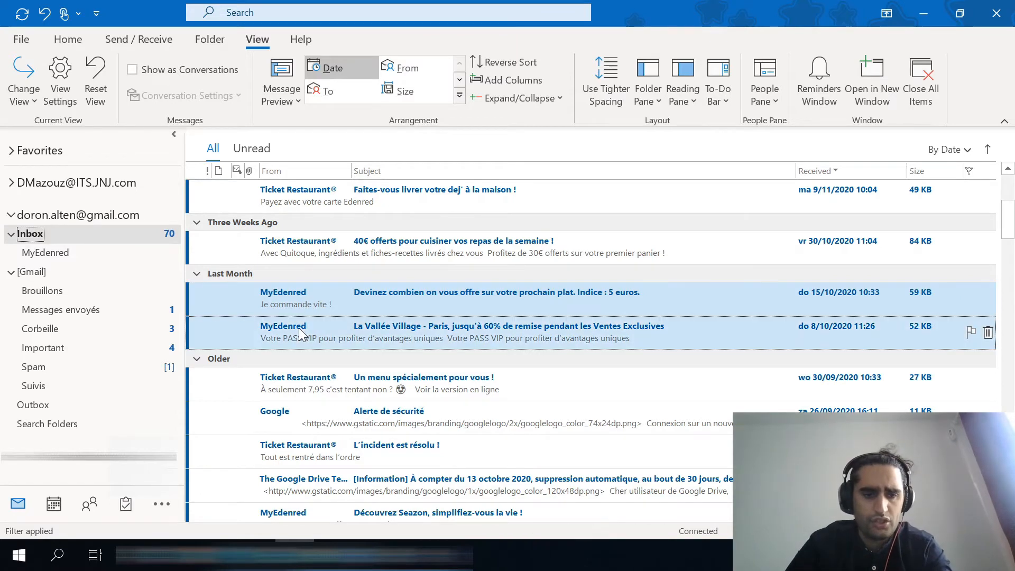
{"action": "scroll", "coordinate": [299, 328], "scroll_direction": "down", "scroll_amount": 3}
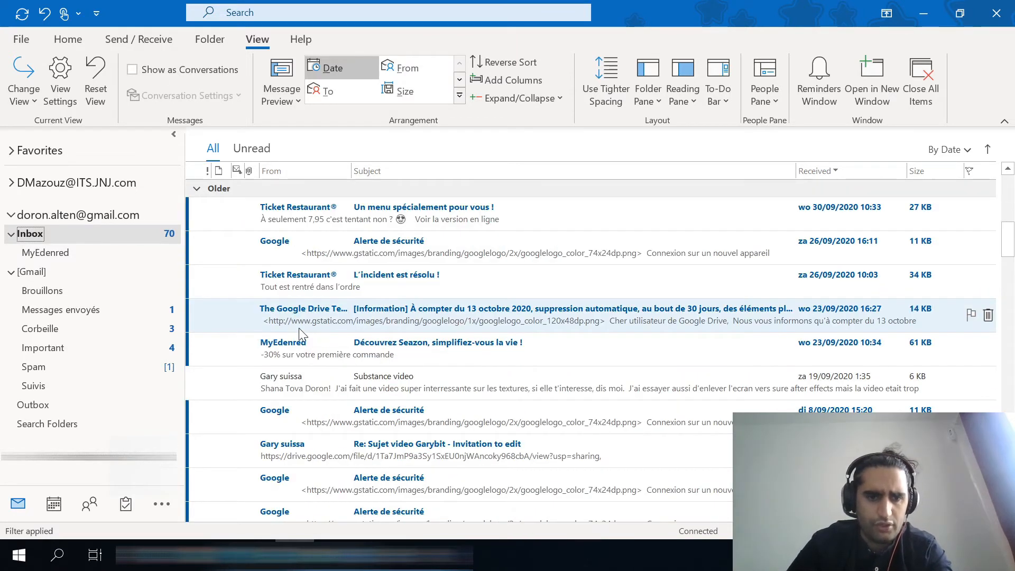
{"action": "left_click", "coordinate": [296, 360], "text": "ctrl"}
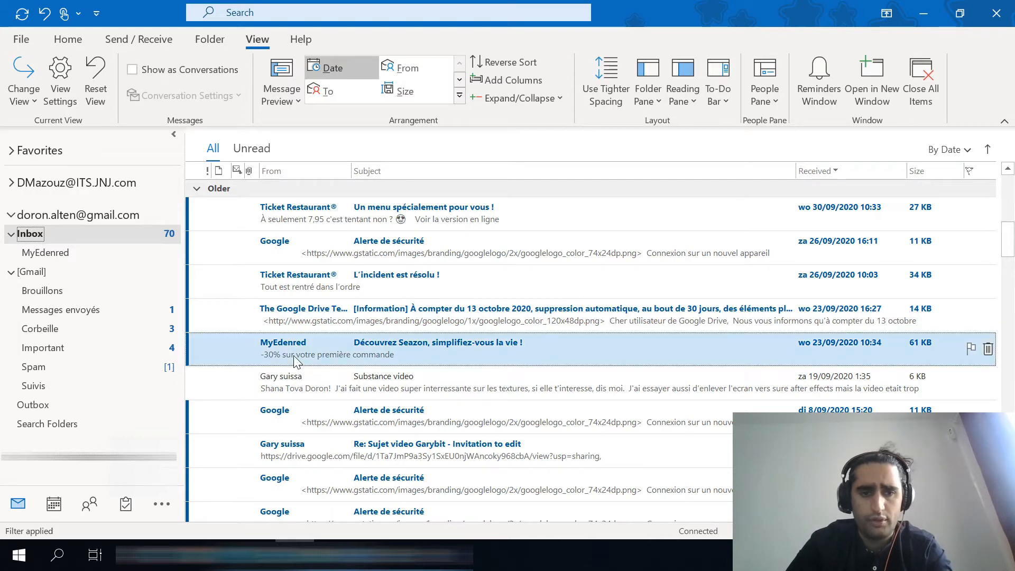
{"action": "scroll", "coordinate": [355, 370], "scroll_direction": "up", "scroll_amount": 1}
{"action": "scroll", "coordinate": [355, 371], "scroll_direction": "up", "scroll_amount": 3}
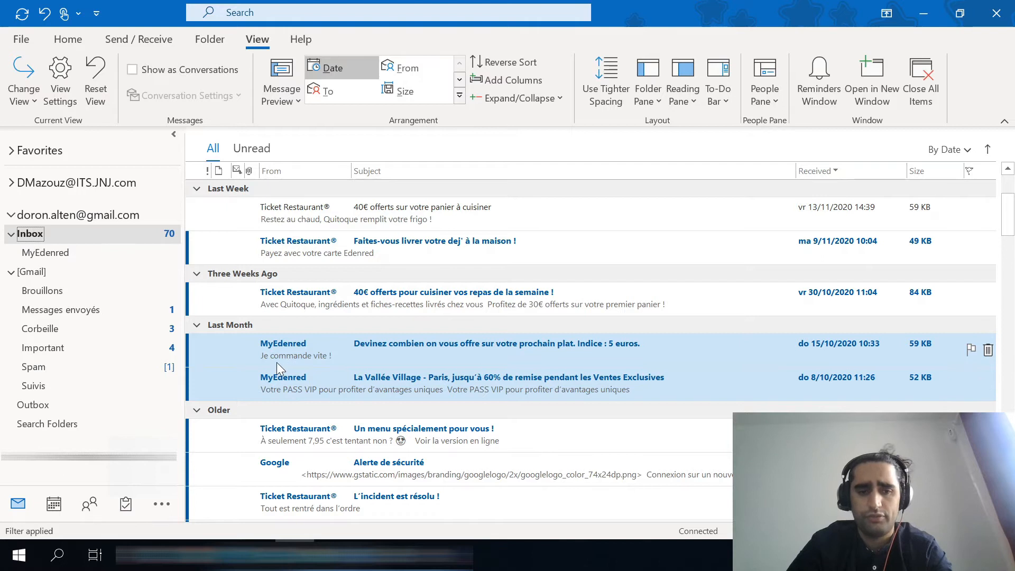
Select the continuous range from the 30/10/2020 Ticket Restaurant email to the 26/09/2020 Google "Alerte de sécurité" email.
{"action": "left_click", "coordinate": [319, 296]}
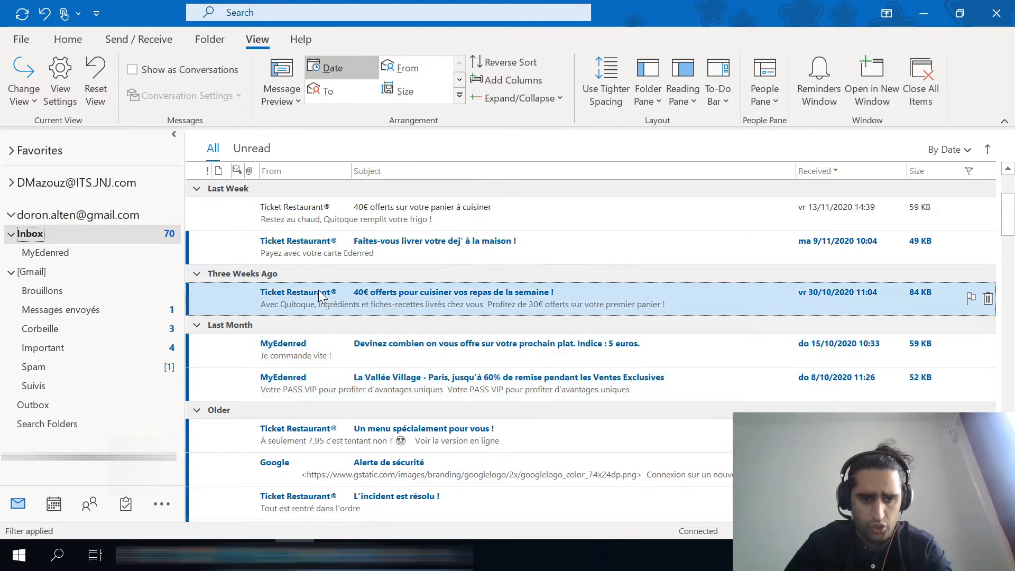
{"action": "left_click", "coordinate": [286, 460], "text": "shift"}
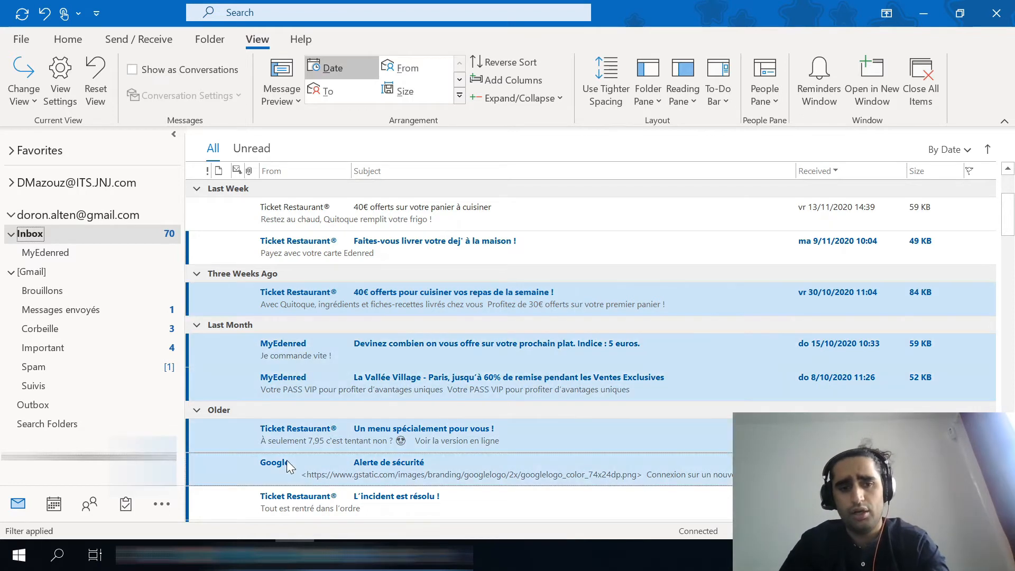
Move the MyEdenred emails dated 15/10/2020, 8/10/2020 and 23/09/2020 together into the MyEdenred folder.
{"action": "left_click", "coordinate": [287, 344]}
{"action": "left_click", "coordinate": [284, 391], "text": "shift"}
{"action": "scroll", "coordinate": [284, 388], "scroll_direction": "down", "scroll_amount": 3}
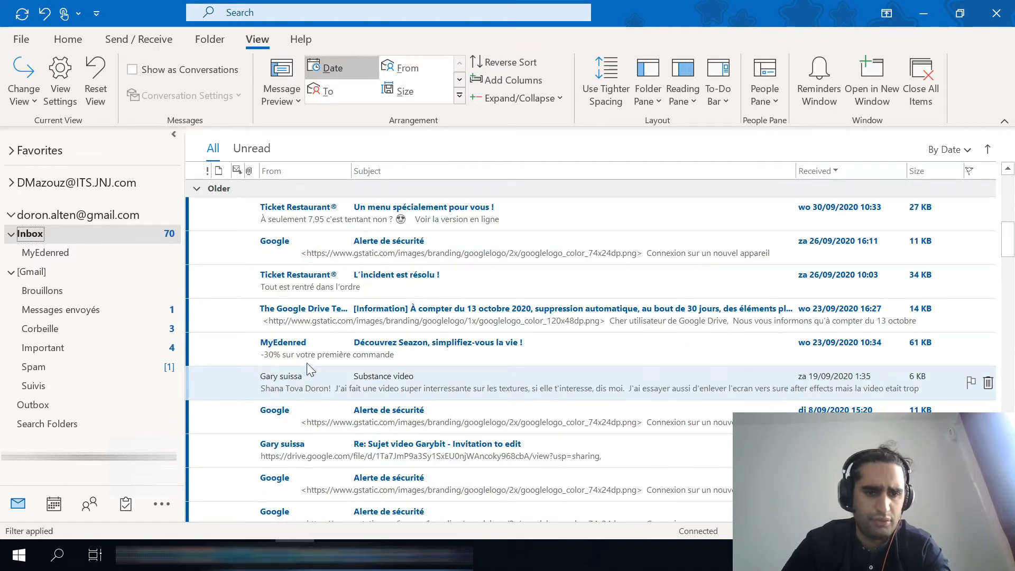
{"action": "left_click", "coordinate": [312, 345]}
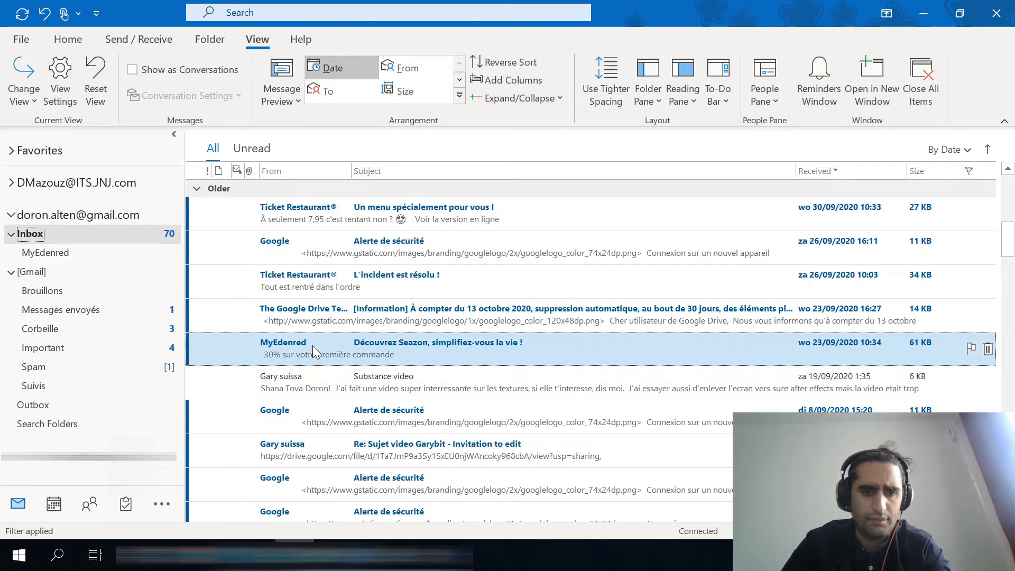
{"action": "left_click_drag", "start_coordinate": [312, 345], "coordinate": [46, 251]}
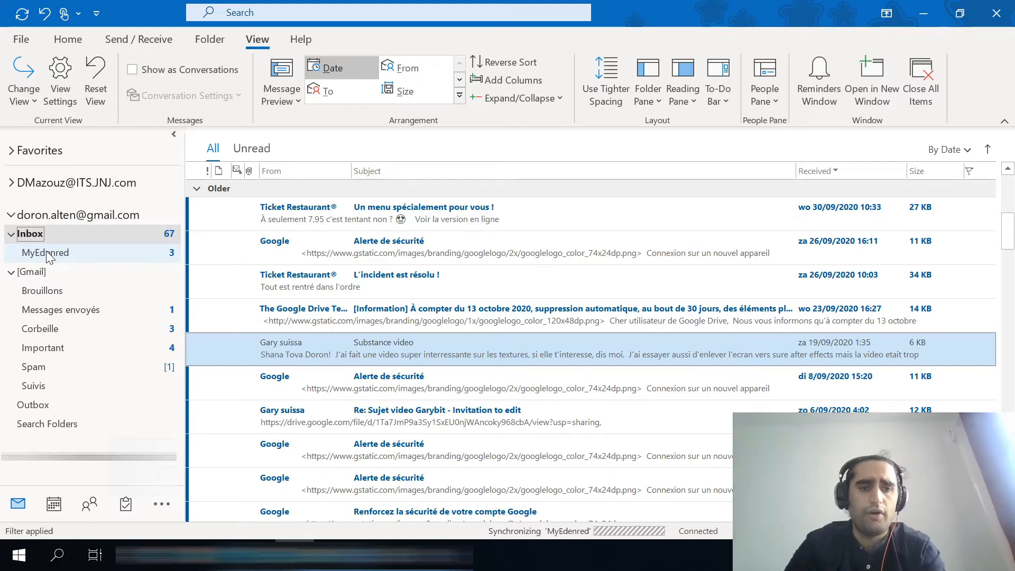
Open the MyEdenred folder and preview the "Jusqu'à 60% de remise chez Intersport" email.
{"action": "left_click", "coordinate": [48, 254]}
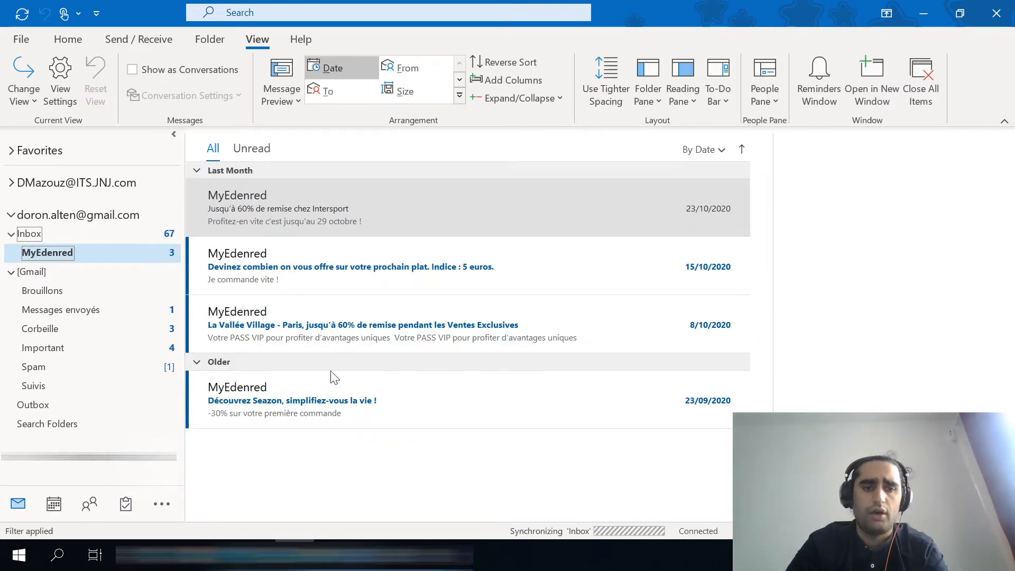
{"action": "left_click", "coordinate": [306, 201]}
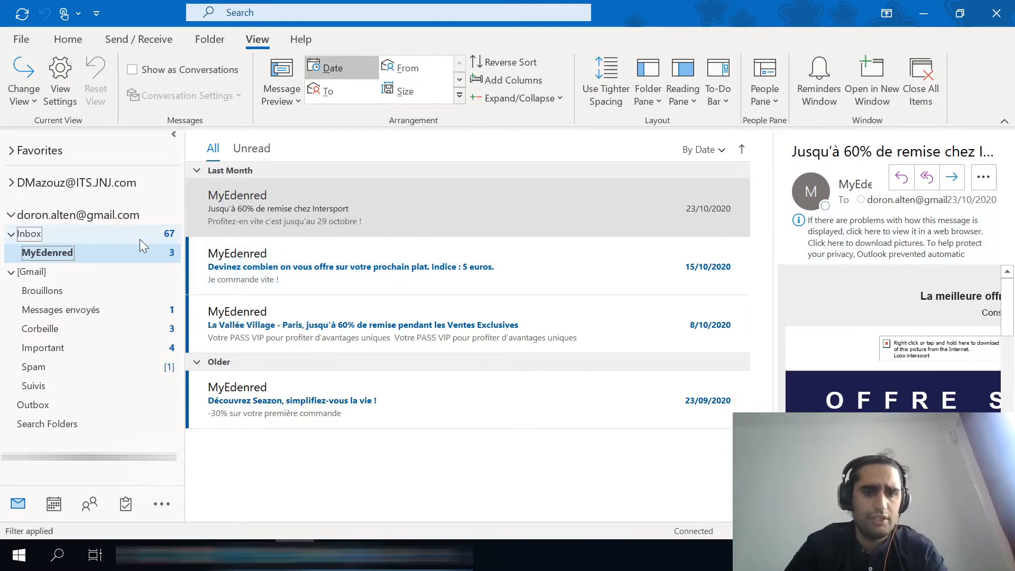
{"action": "right_click", "coordinate": [62, 253]}
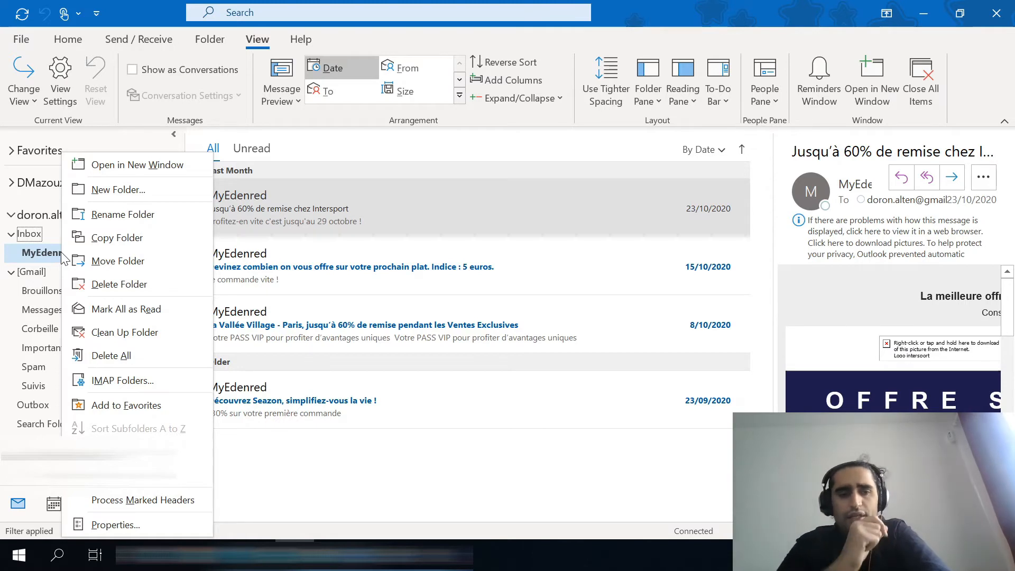
{"action": "left_click", "coordinate": [169, 1]}
Return to the Inbox, look through its messages and examine the actions available for the MyEdenred folder.
{"action": "left_click", "coordinate": [29, 234]}
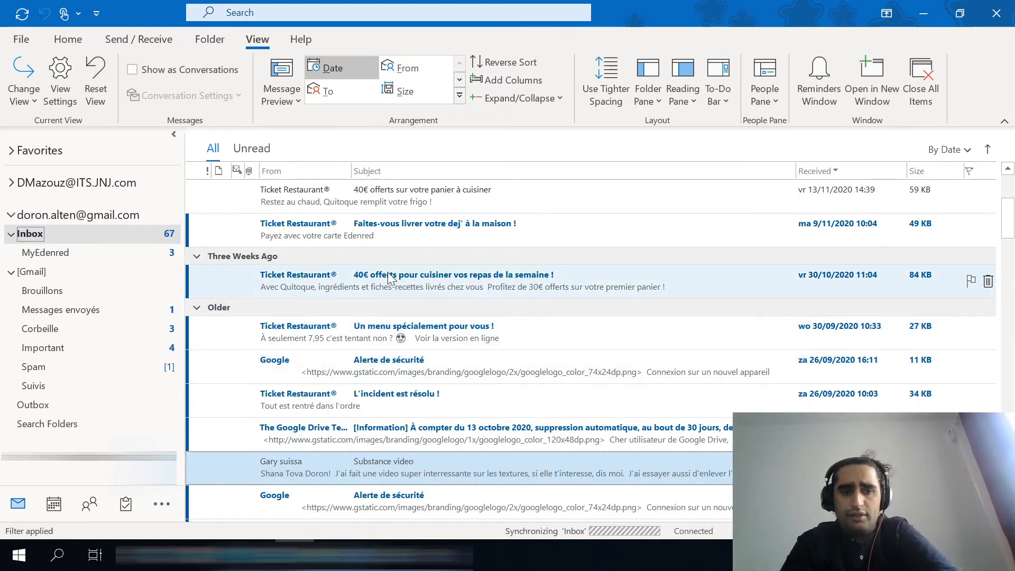
{"action": "scroll", "coordinate": [331, 365], "scroll_direction": "up", "scroll_amount": 3}
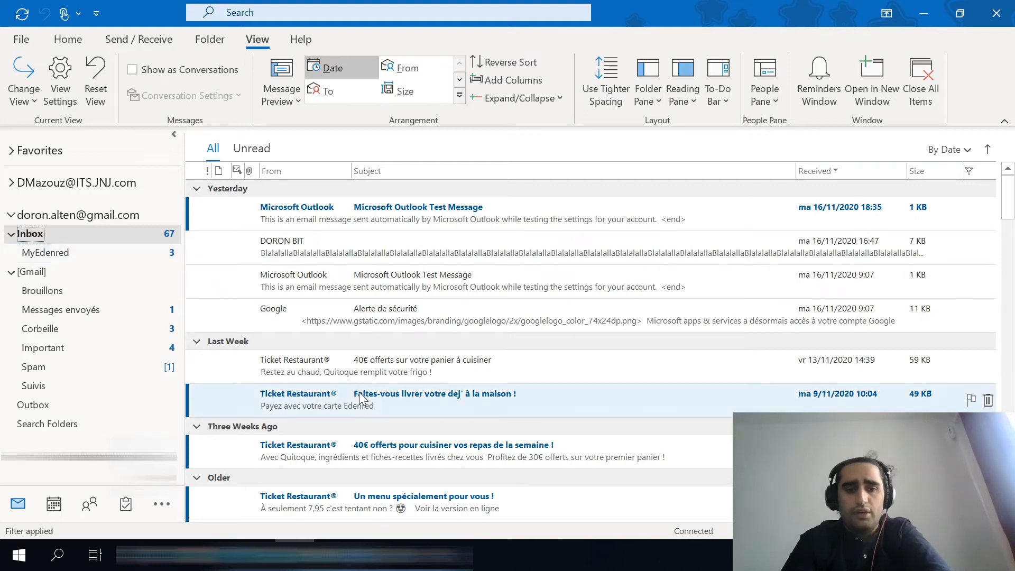
{"action": "scroll", "coordinate": [354, 394], "scroll_direction": "down", "scroll_amount": 2}
{"action": "scroll", "coordinate": [354, 394], "scroll_direction": "up", "scroll_amount": 2}
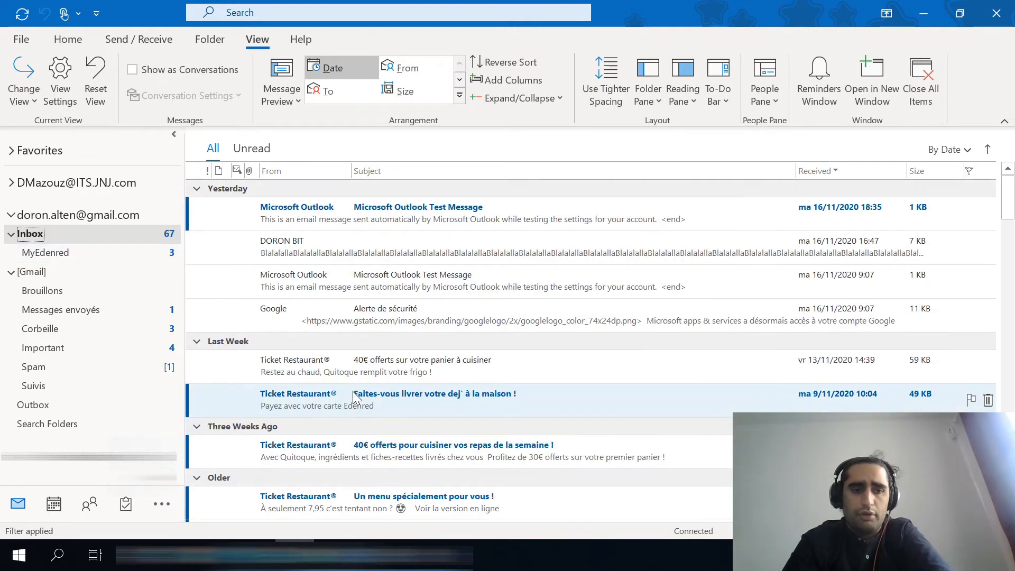
{"action": "left_click", "coordinate": [79, 257]}
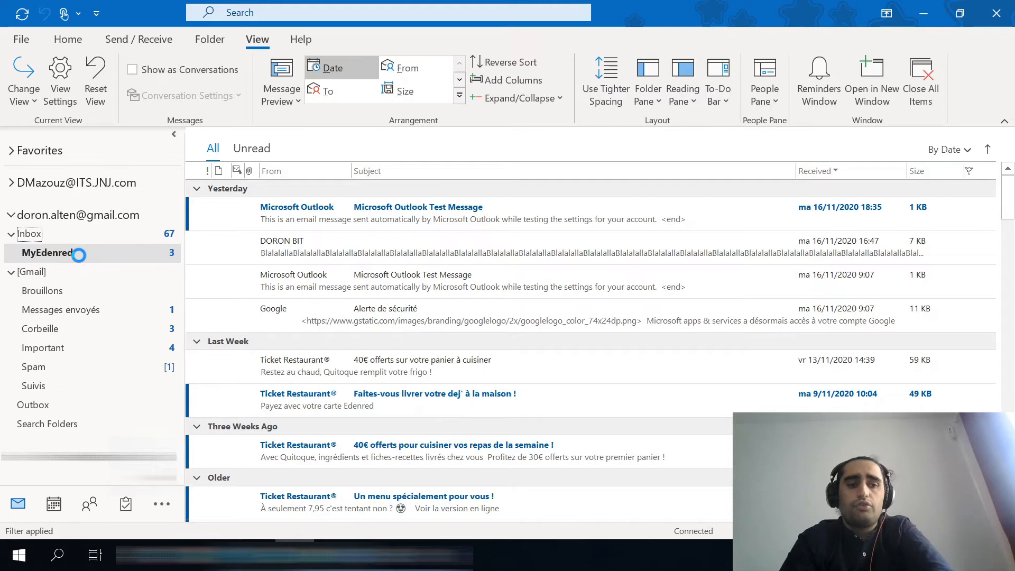
{"action": "left_click", "coordinate": [58, 233]}
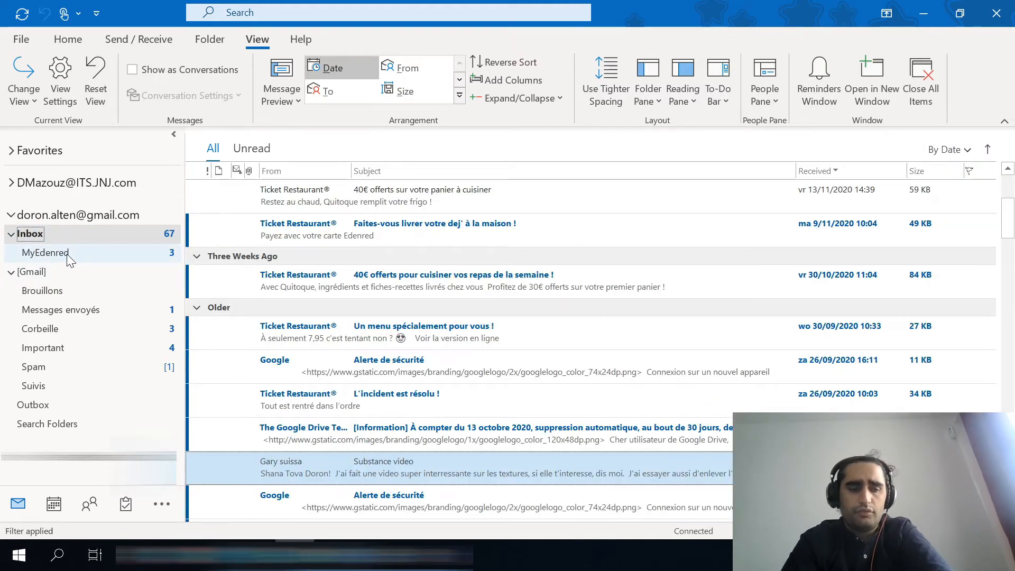
{"action": "right_click", "coordinate": [67, 253]}
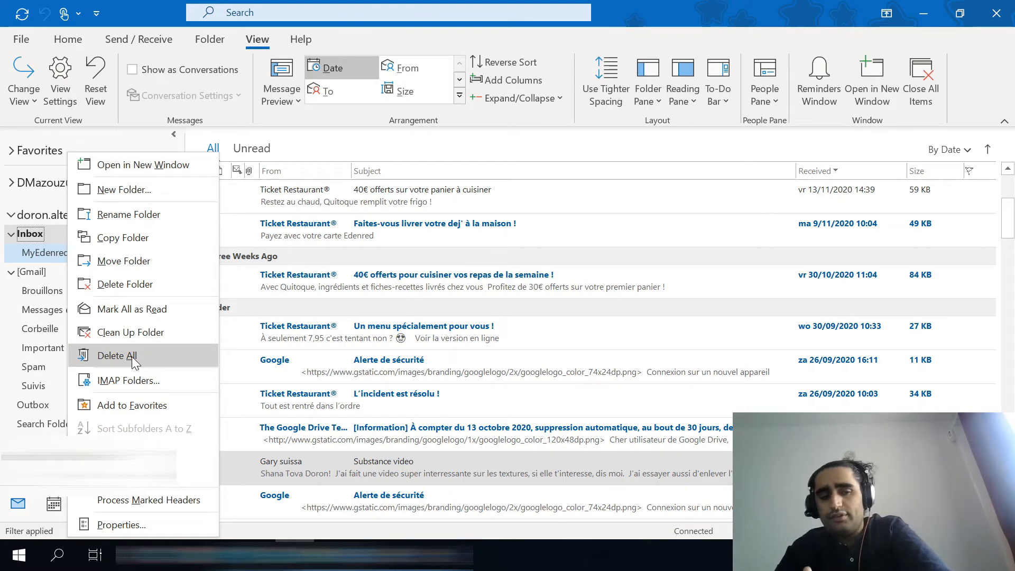
{"action": "left_click", "coordinate": [161, 10]}
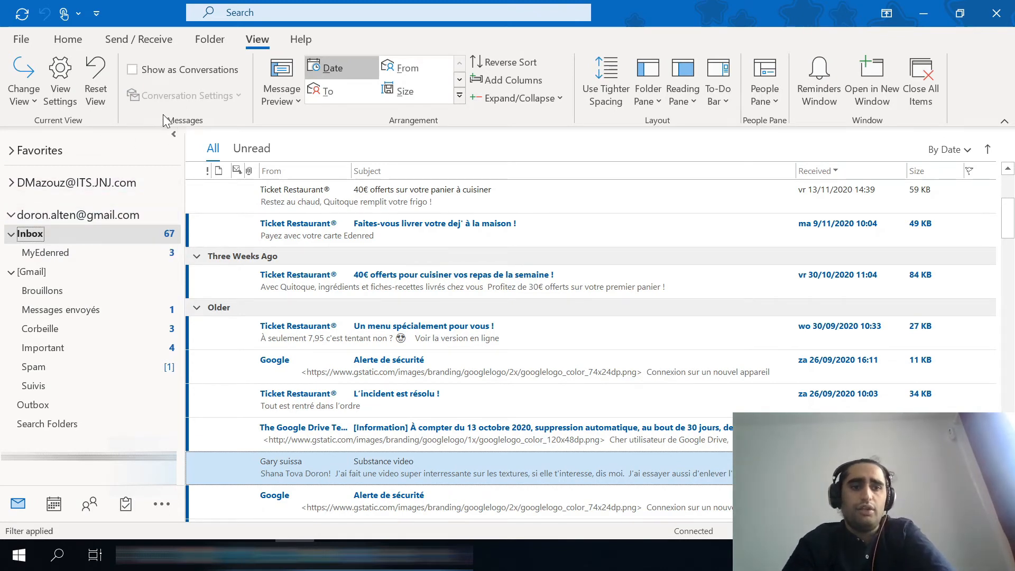
Create a search folder for unread mail in the Gmail account.
{"action": "left_click", "coordinate": [211, 46]}
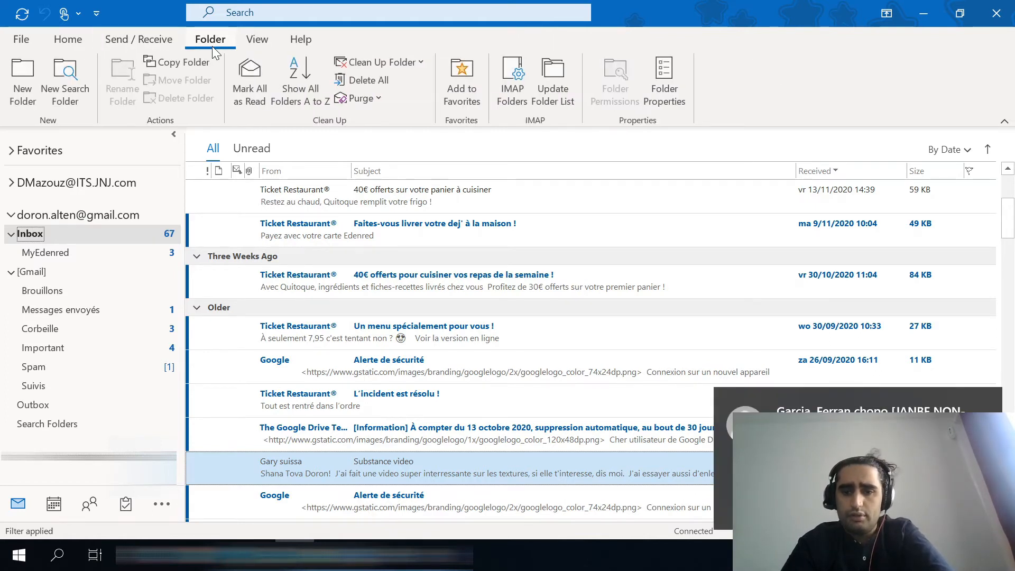
{"action": "left_click", "coordinate": [998, 400]}
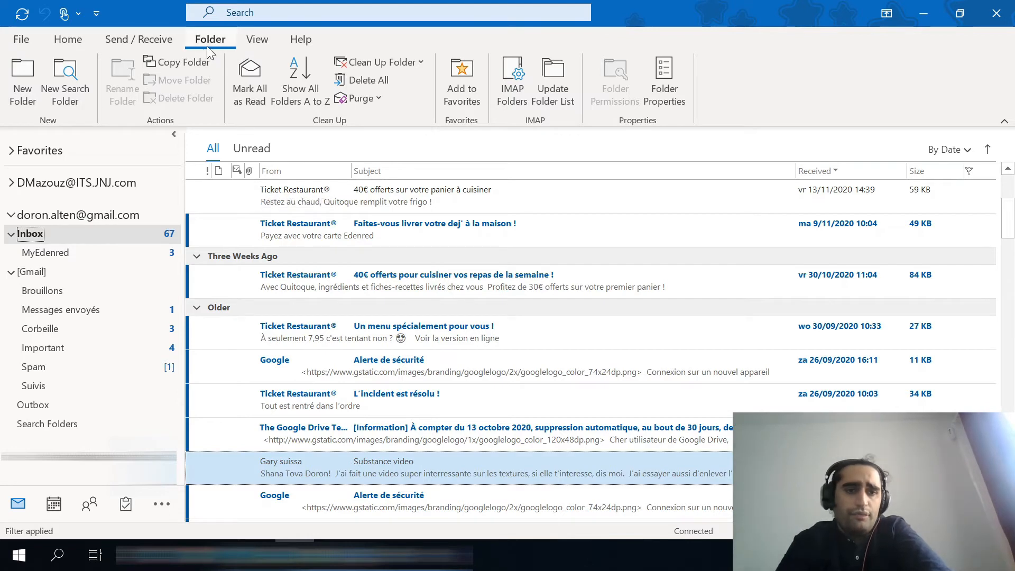
{"action": "left_click", "coordinate": [59, 45]}
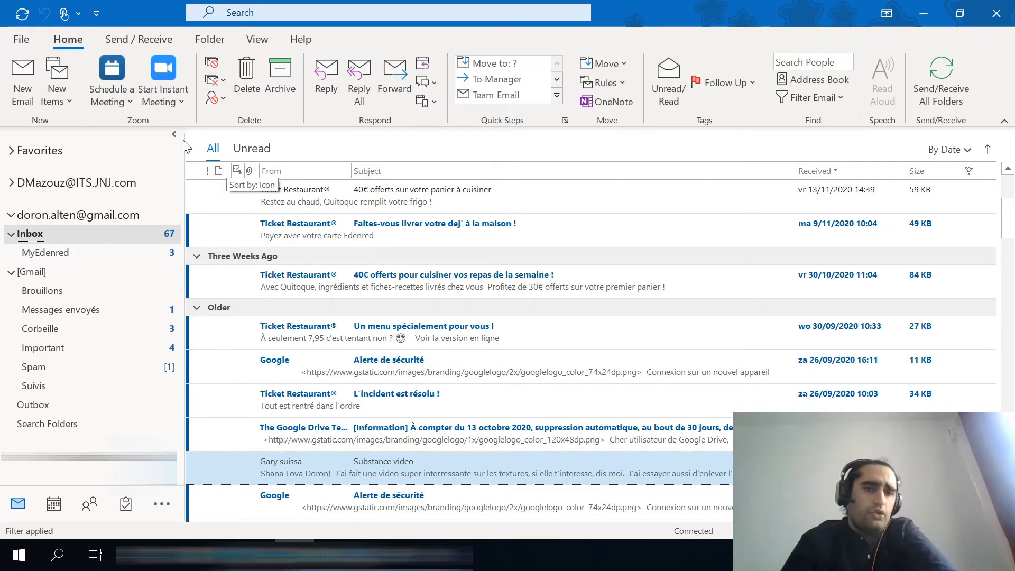
{"action": "left_click", "coordinate": [221, 38]}
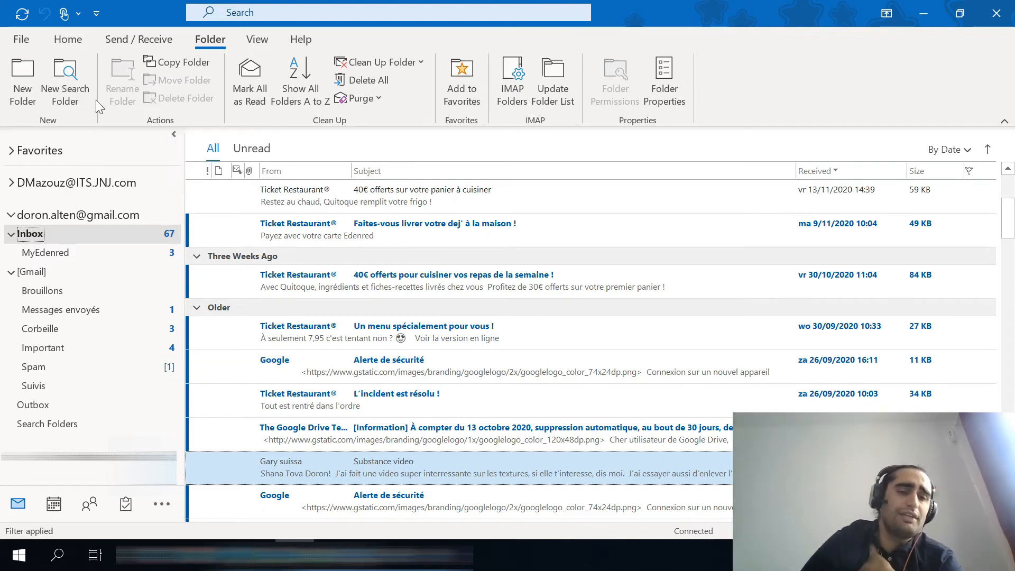
{"action": "left_click", "coordinate": [70, 84]}
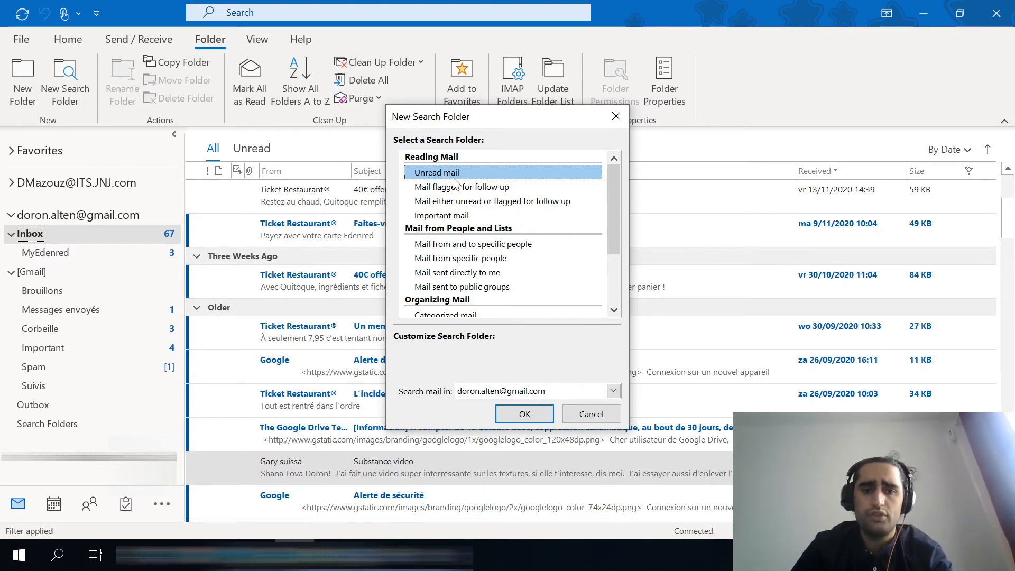
{"action": "left_click", "coordinate": [523, 414]}
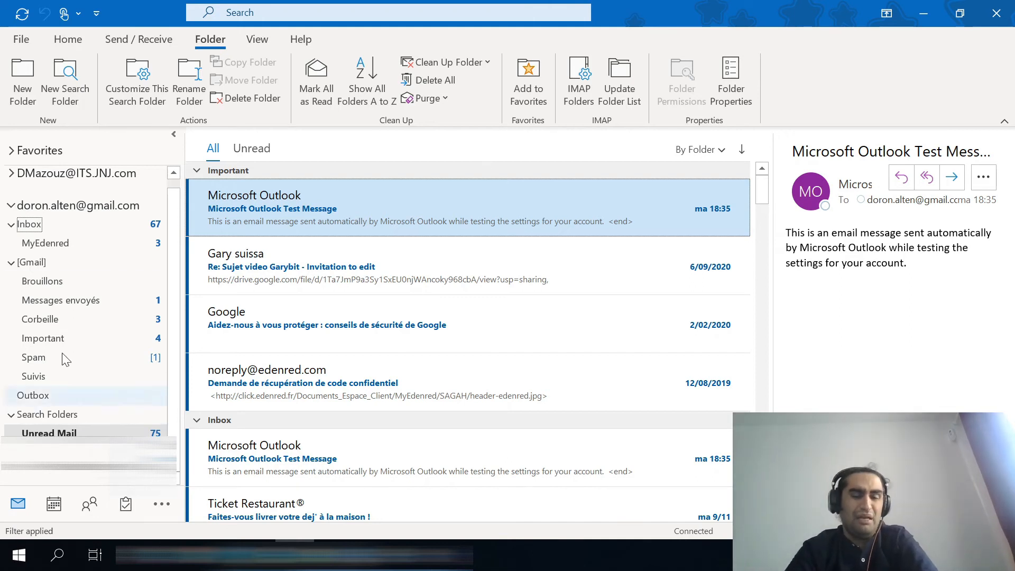
Start another new search folder of the custom type and name it "Restaurant".
{"action": "left_click", "coordinate": [73, 87]}
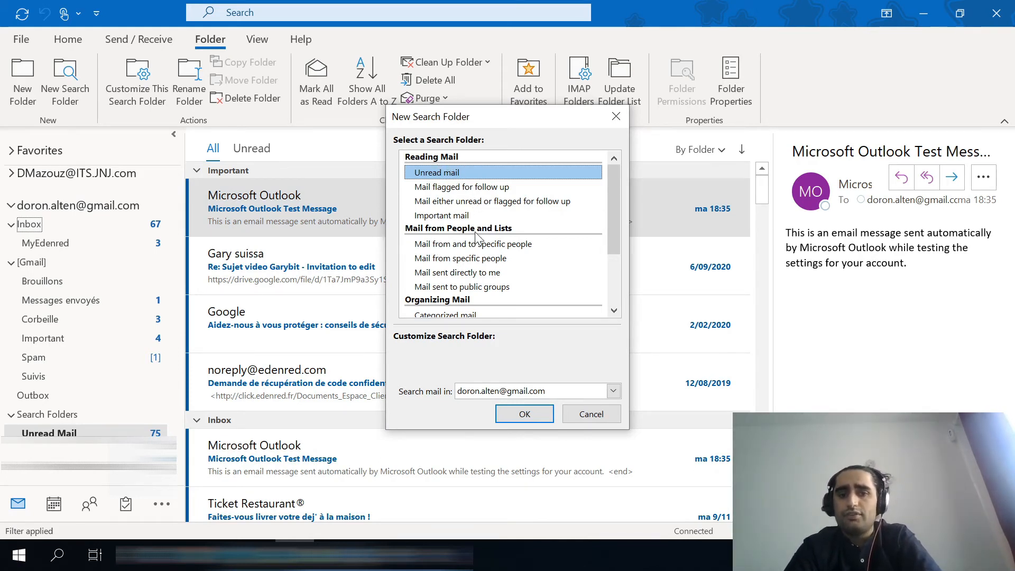
{"action": "scroll", "coordinate": [476, 238], "scroll_direction": "down", "scroll_amount": 1}
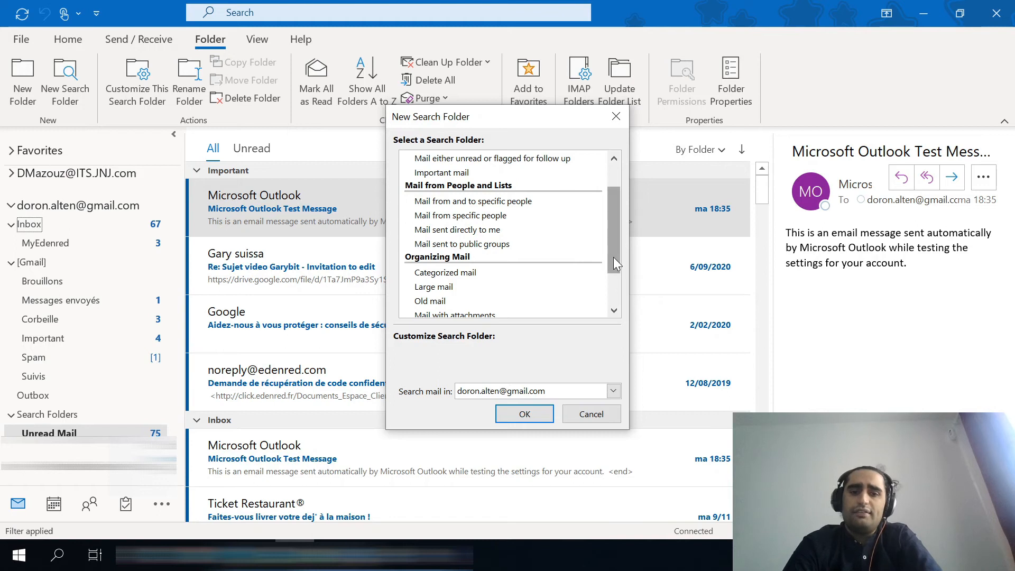
{"action": "left_click_drag", "start_coordinate": [615, 259], "coordinate": [611, 301]}
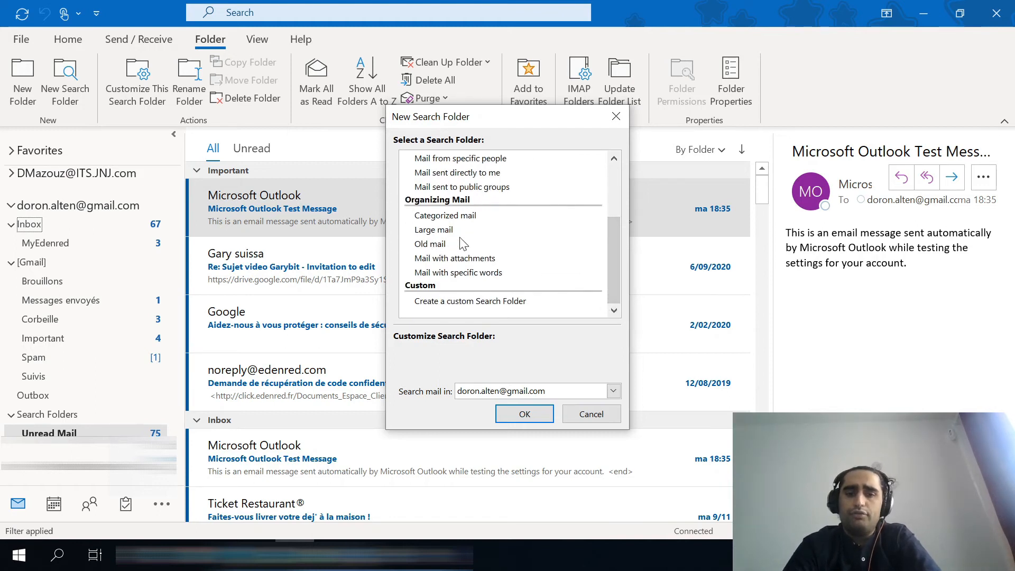
{"action": "left_click", "coordinate": [471, 301]}
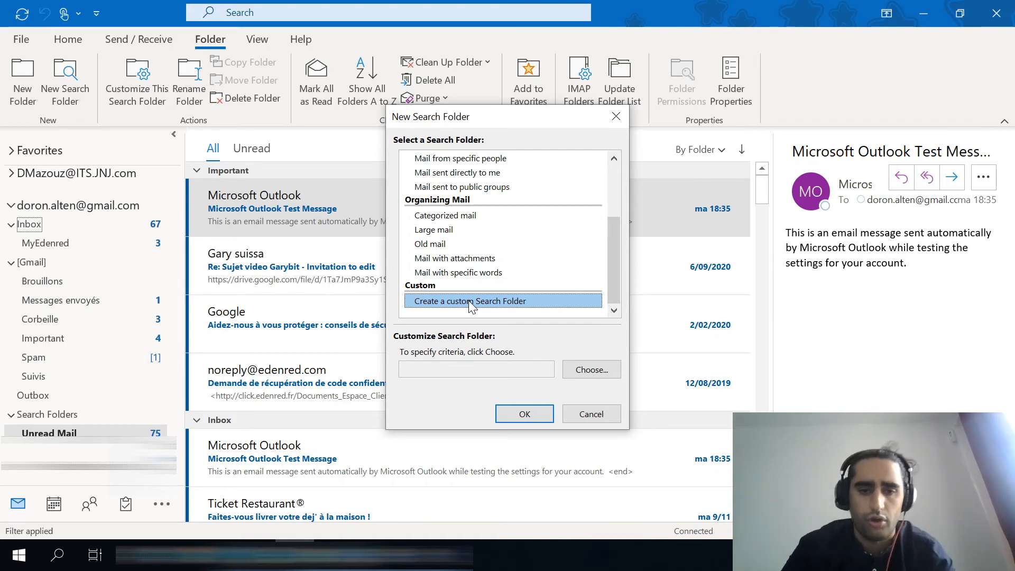
{"action": "left_click", "coordinate": [443, 370]}
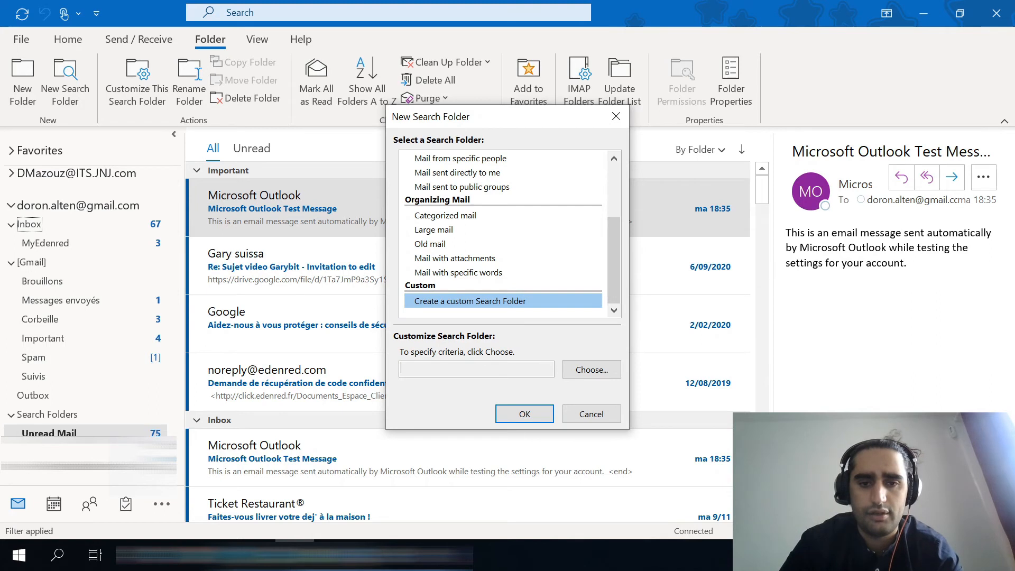
{"action": "double_click", "coordinate": [491, 301]}
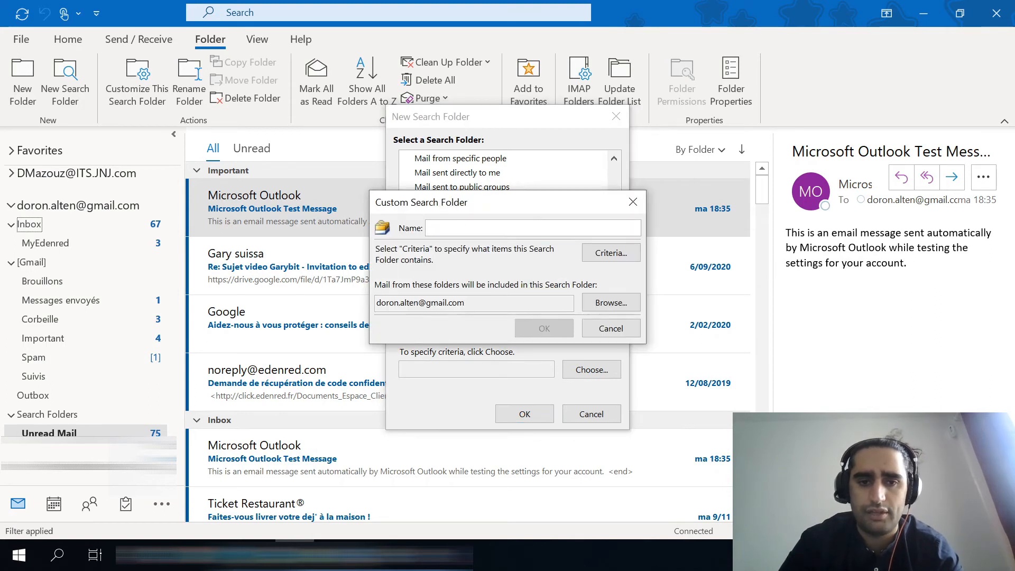
{"action": "type", "text": "restaurant"}
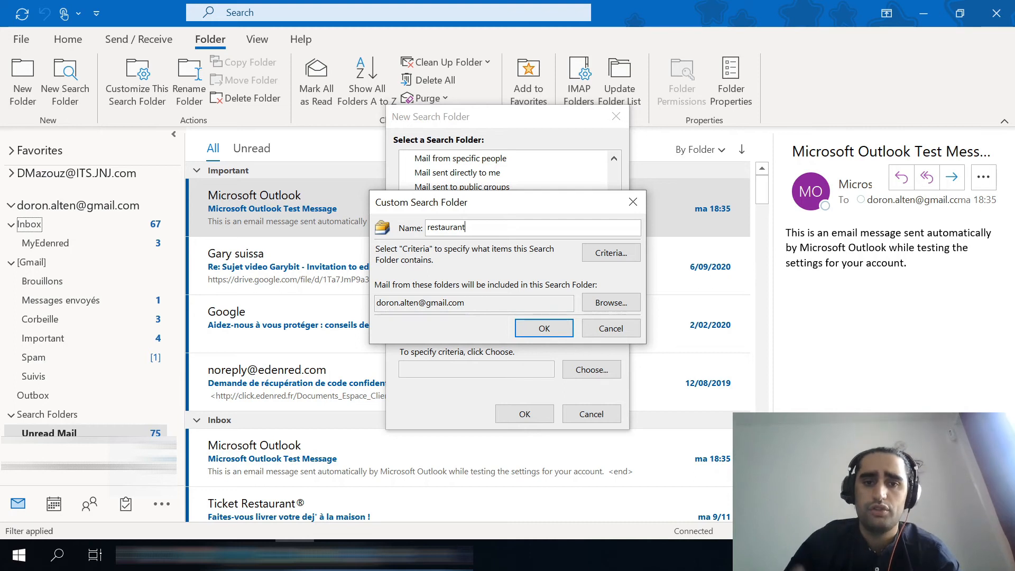
{"action": "key", "text": "BackSpace"}
{"action": "key", "text": "BackSpace"}
{"action": "key", "text": "BackSpace"}
{"action": "key", "text": "BackSpace"}
{"action": "key", "text": "BackSpace"}
{"action": "key", "text": "BackSpace"}
{"action": "key", "text": "BackSpace"}
{"action": "key", "text": "BackSpace"}
{"action": "key", "text": "BackSpace"}
{"action": "key", "text": "BackSpace"}
{"action": "type", "text": "Restaurant"}
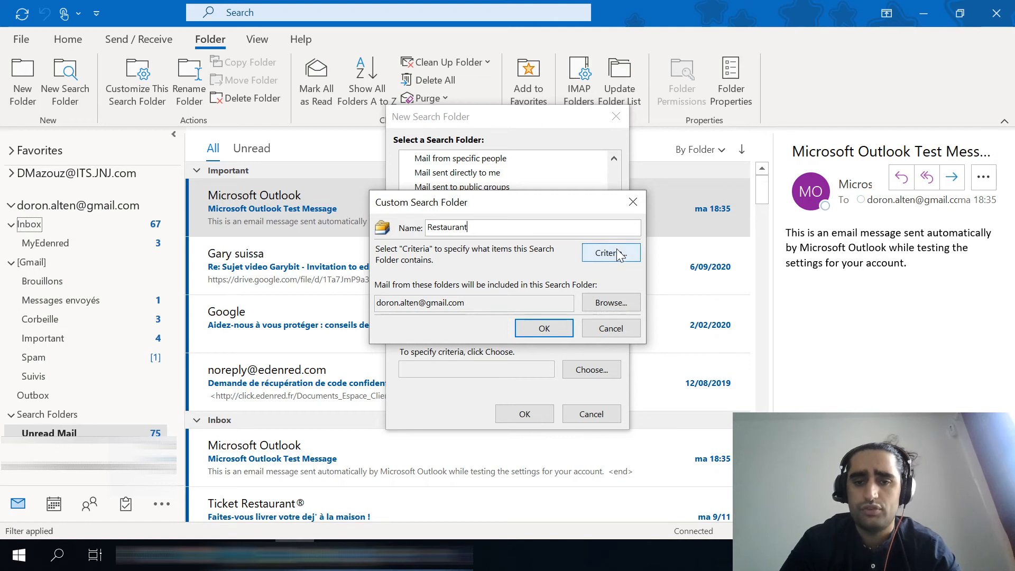
Set the search folder's criteria to the word "Restaurant" in the subject field only and create the folder.
{"action": "left_click", "coordinate": [598, 253]}
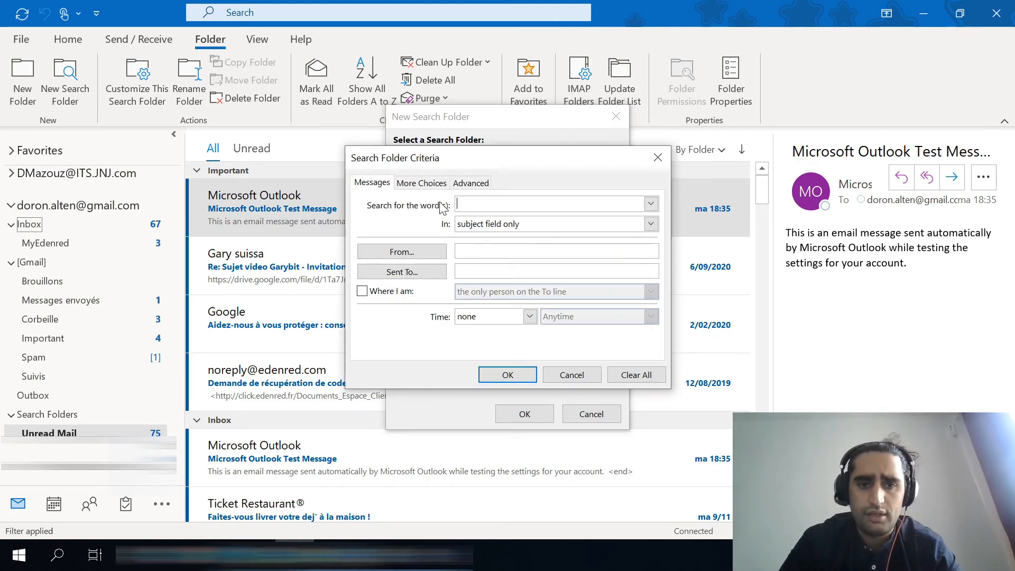
{"action": "type", "text": "Restaurant"}
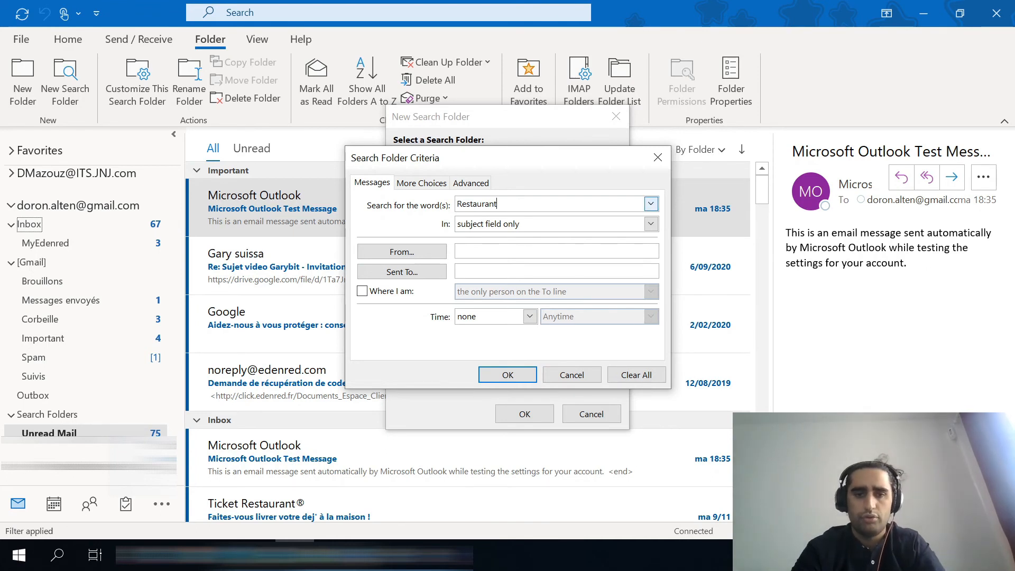
{"action": "key", "text": "BackSpace"}
{"action": "type", "text": "a"}
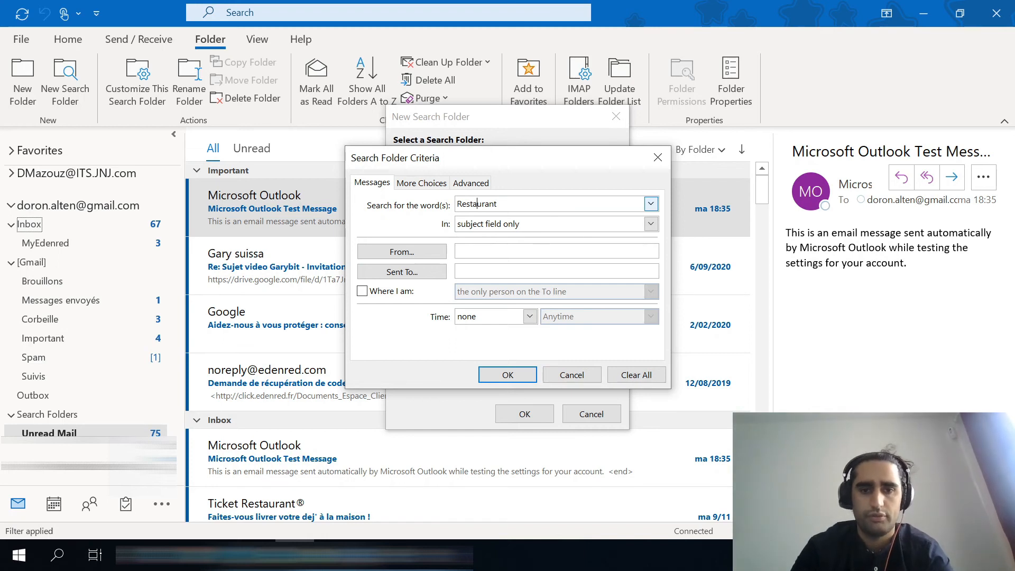
{"action": "left_click", "coordinate": [507, 375]}
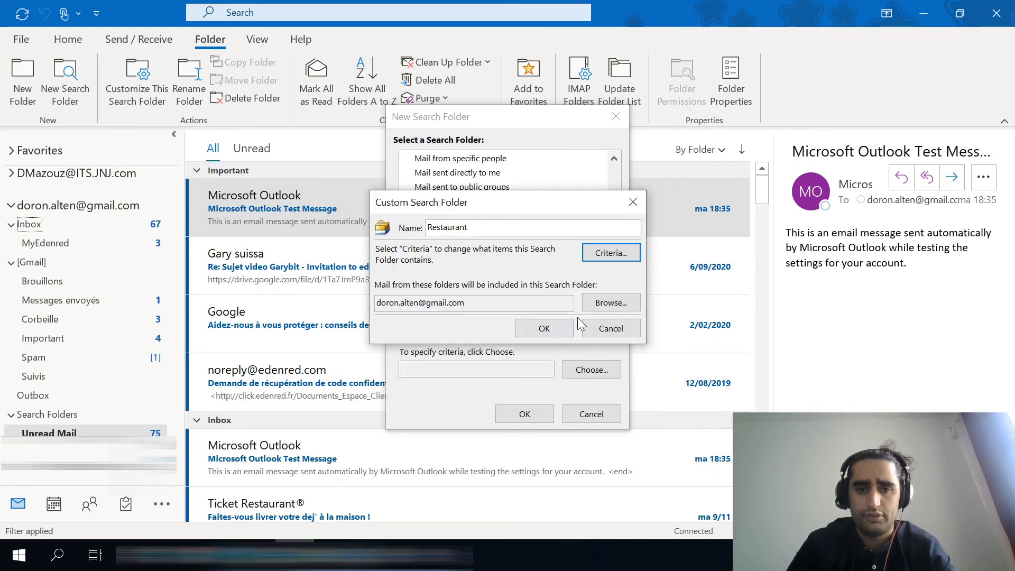
{"action": "left_click", "coordinate": [544, 328]}
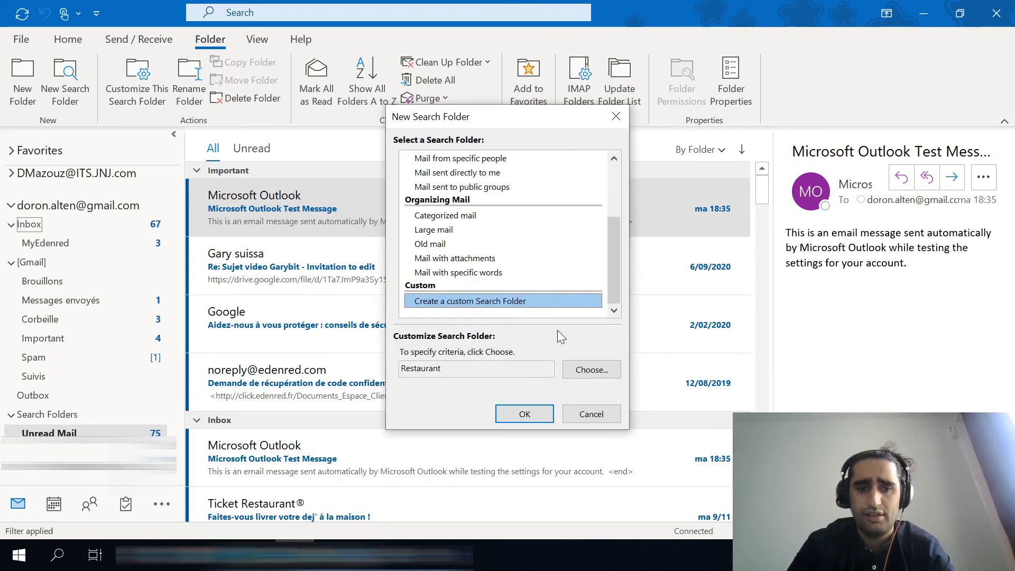
{"action": "left_click", "coordinate": [526, 415]}
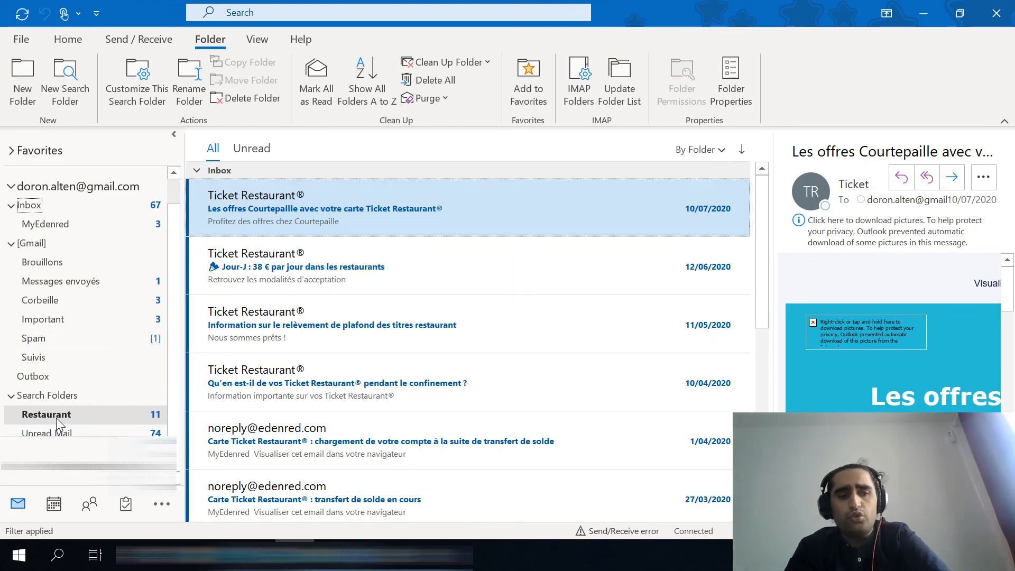
Look through the messages collected in the Restaurant search folder.
{"action": "left_click", "coordinate": [56, 415]}
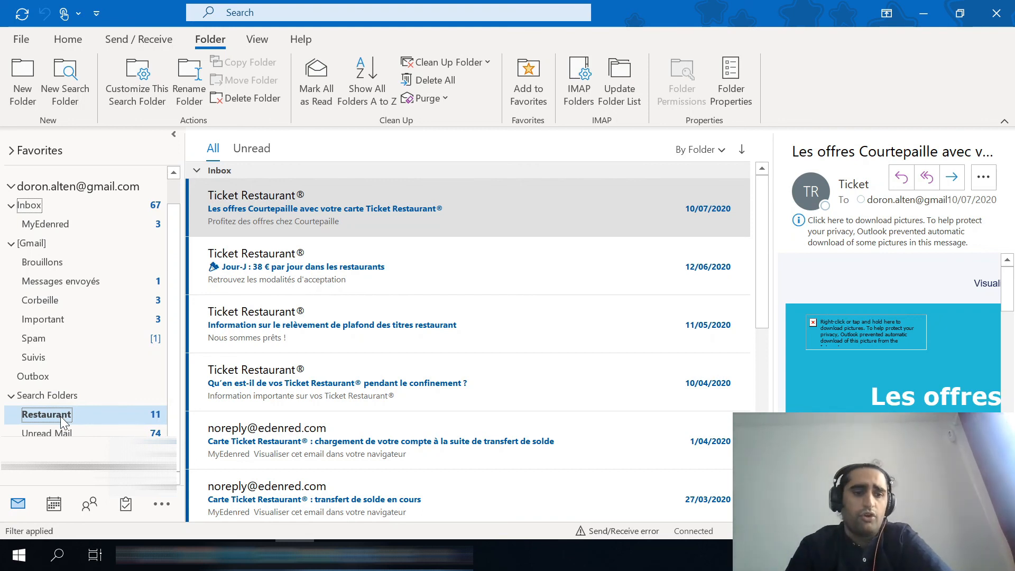
{"action": "scroll", "coordinate": [348, 281], "scroll_direction": "down", "scroll_amount": 6}
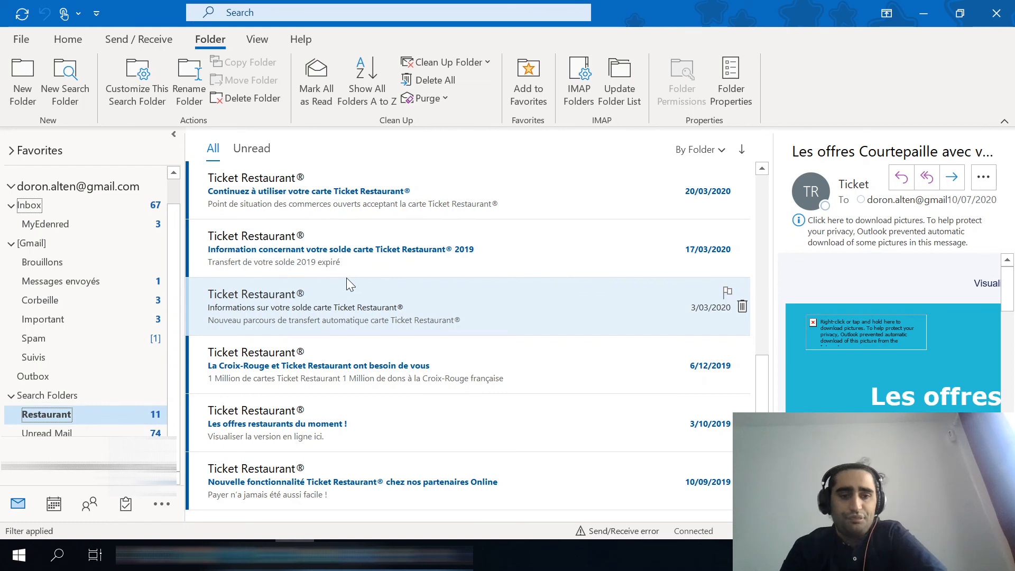
{"action": "scroll", "coordinate": [347, 279], "scroll_direction": "up", "scroll_amount": 7}
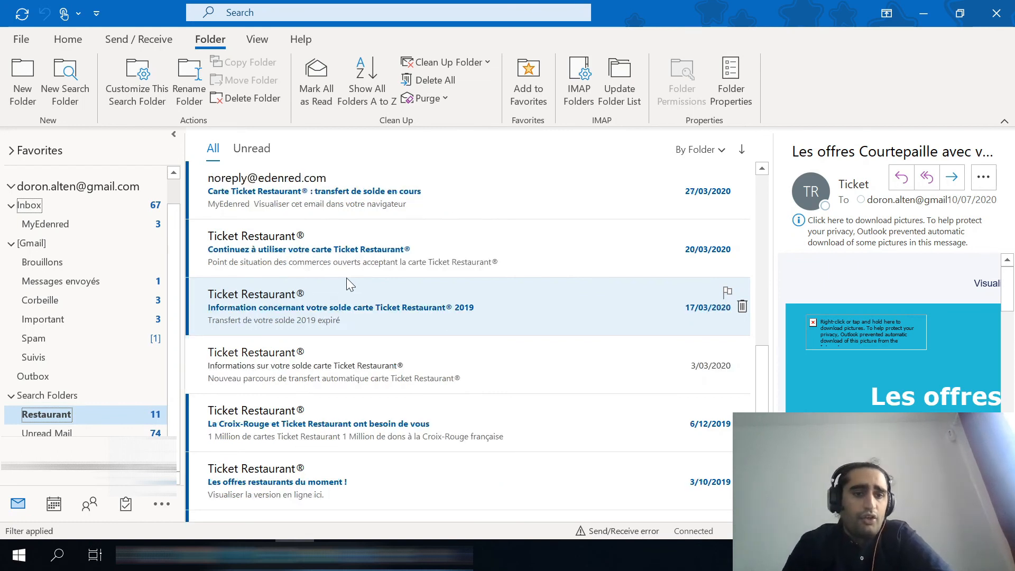